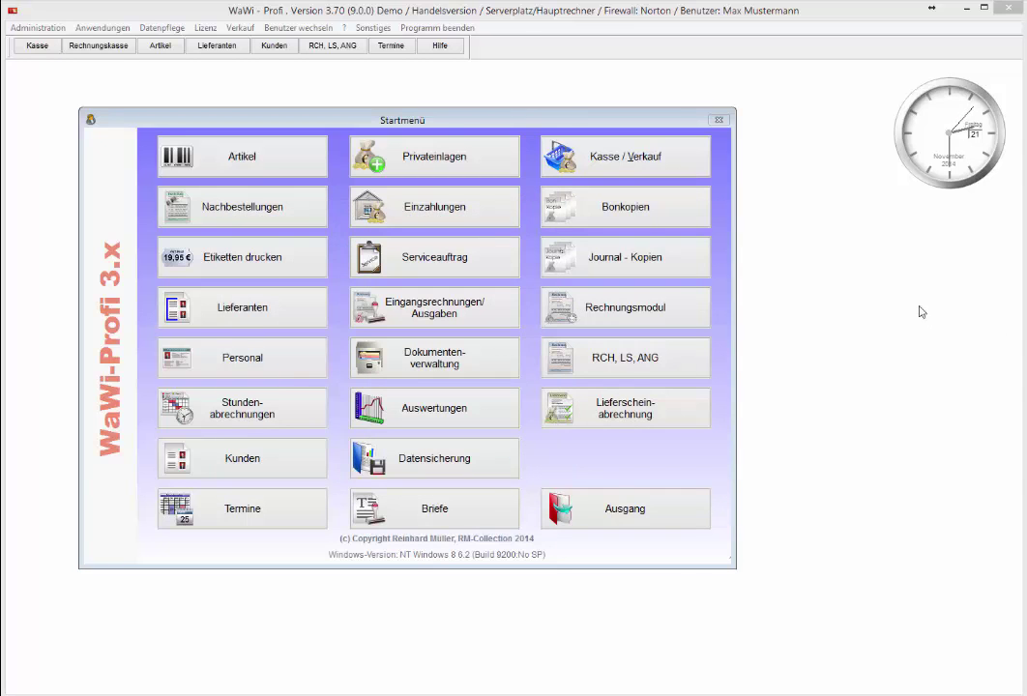
# View the overview of existing invoices, delivery notes and quotes, and return to the start menu
pyautogui.click(639, 374)
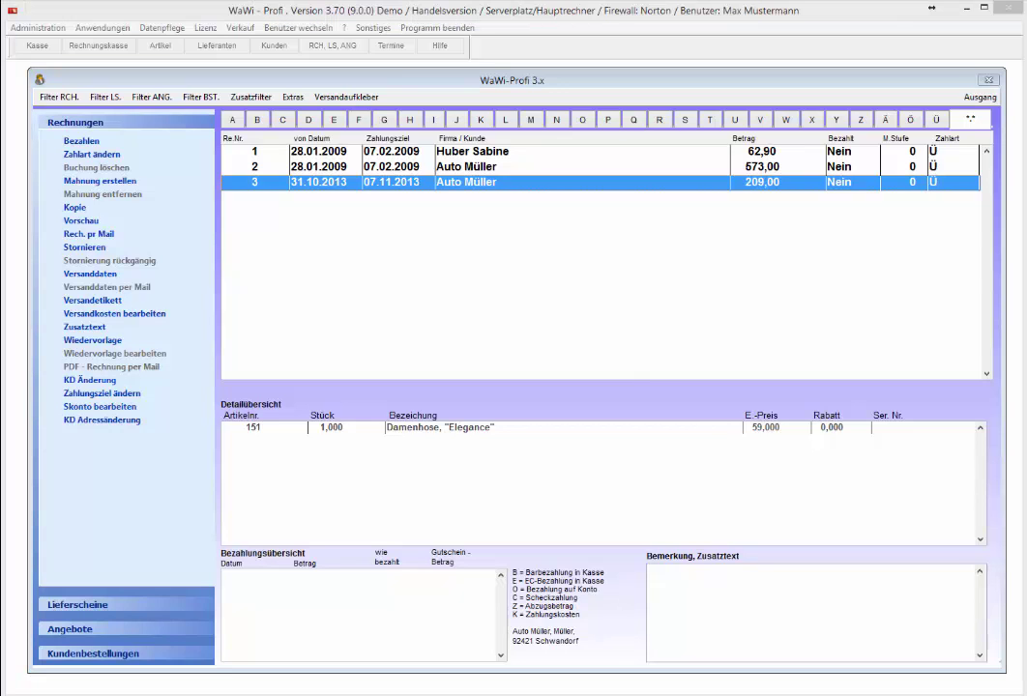
pyautogui.click(979, 99)
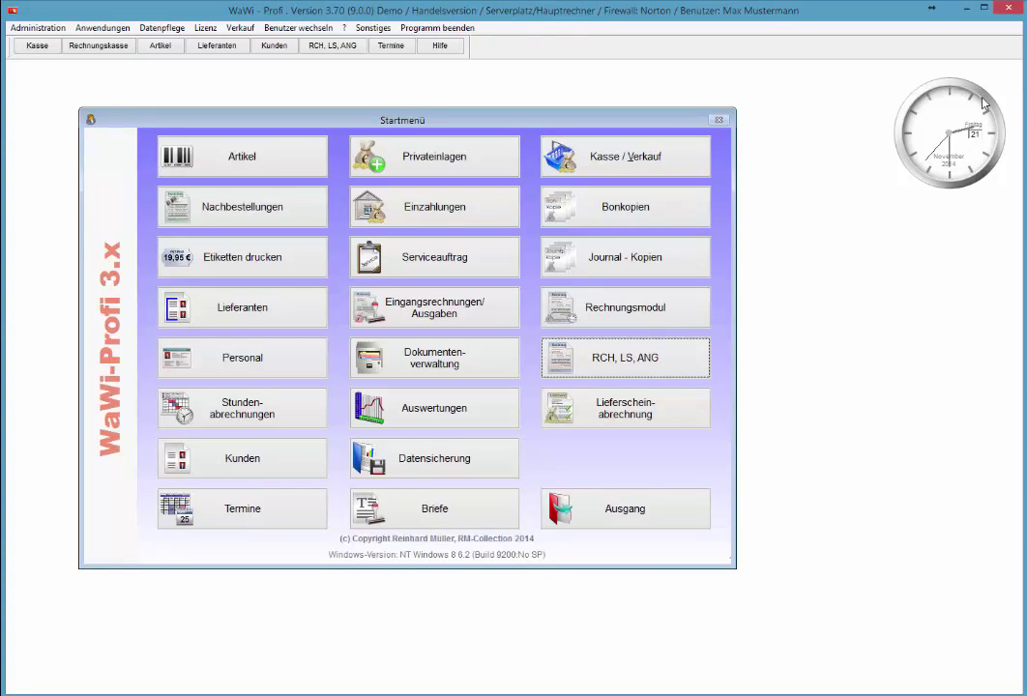
# Open the Gambio webshop sales overview from the start menu
pyautogui.hotkey('alt', 'v')
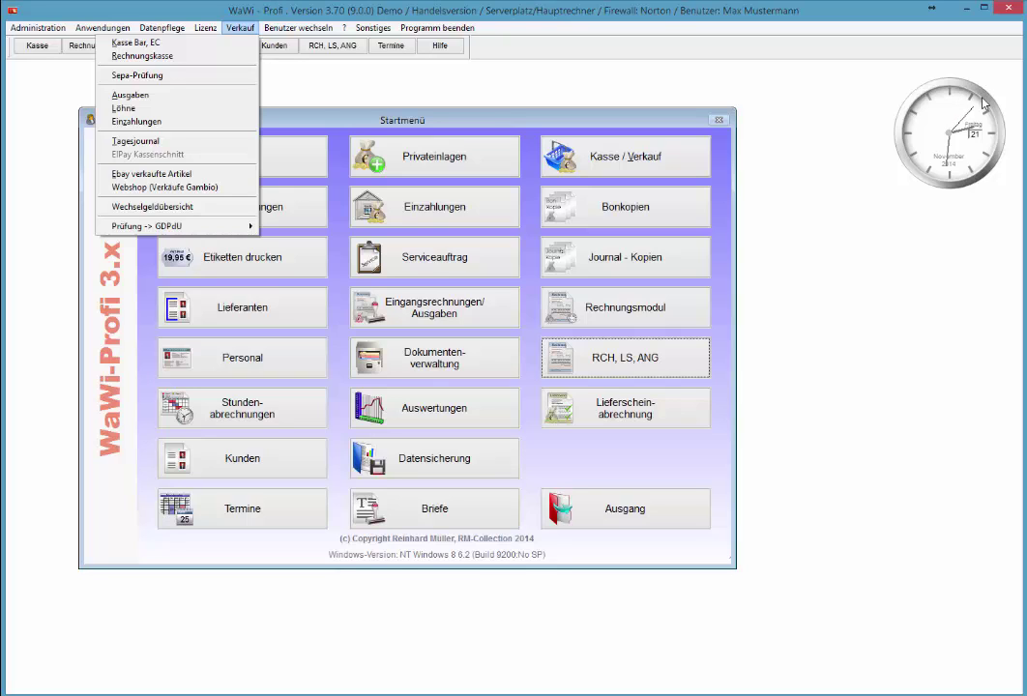
pyautogui.press('Down')
pyautogui.press('Down')
pyautogui.press('Down')
pyautogui.press('Down')
pyautogui.press('Down')
pyautogui.press('Down')
pyautogui.press('Down')
pyautogui.press('Down')
pyautogui.press('Down')
pyautogui.press('Down')
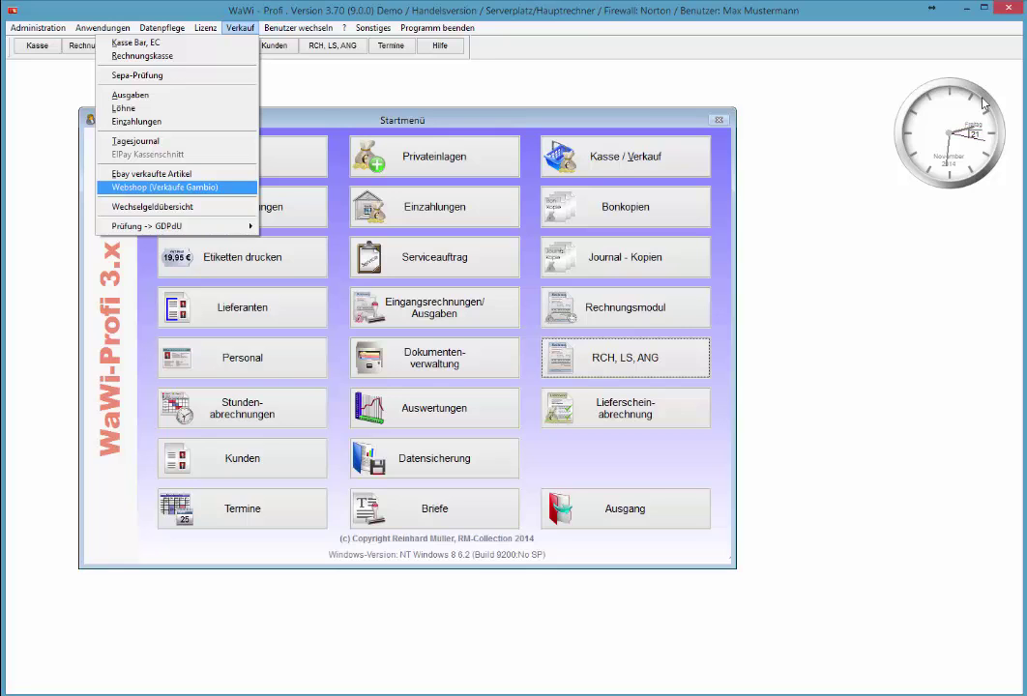
pyautogui.press('Return')
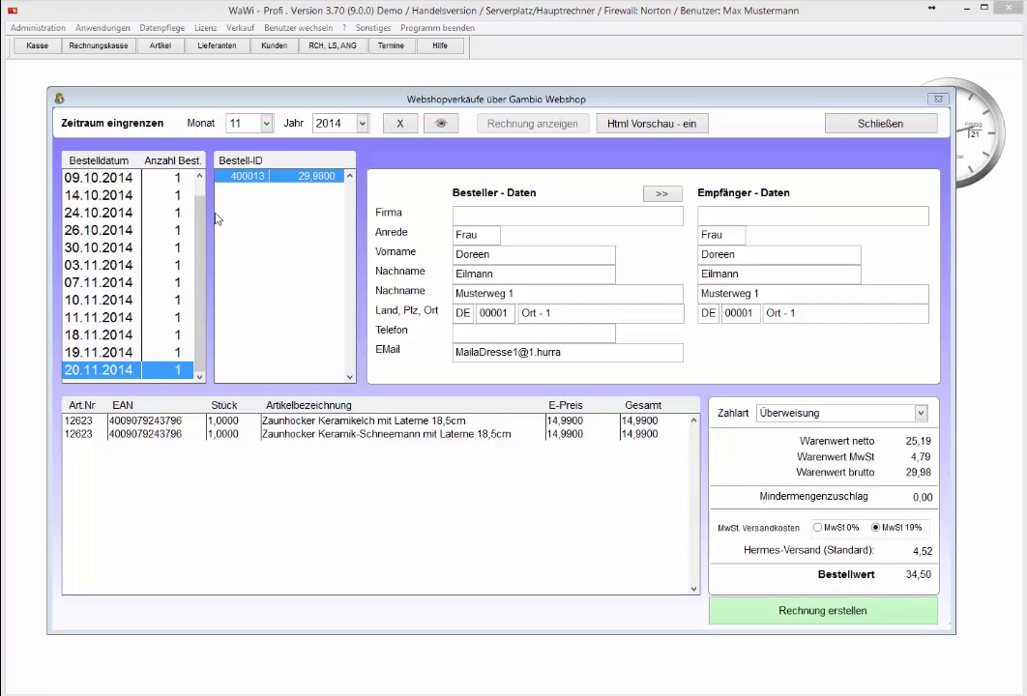
# Look through the webshop orders by date and examine the item lines of the order dated 20.11.2014
pyautogui.scroll(1, 200, 215)
pyautogui.scroll(-6, 200, 215)
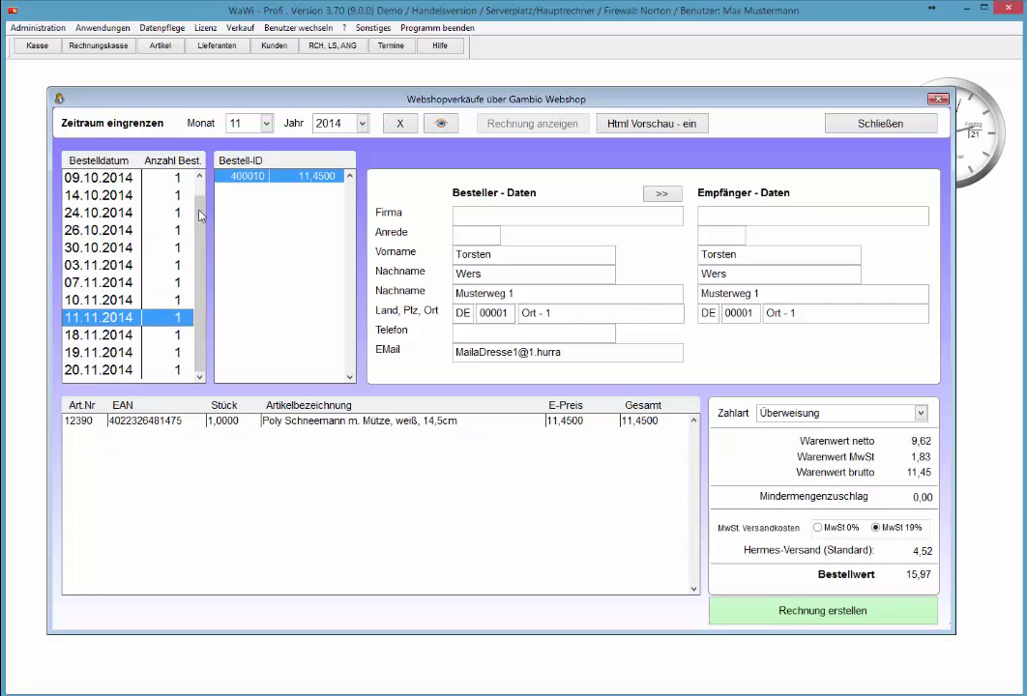
pyautogui.scroll(-3, 200, 215)
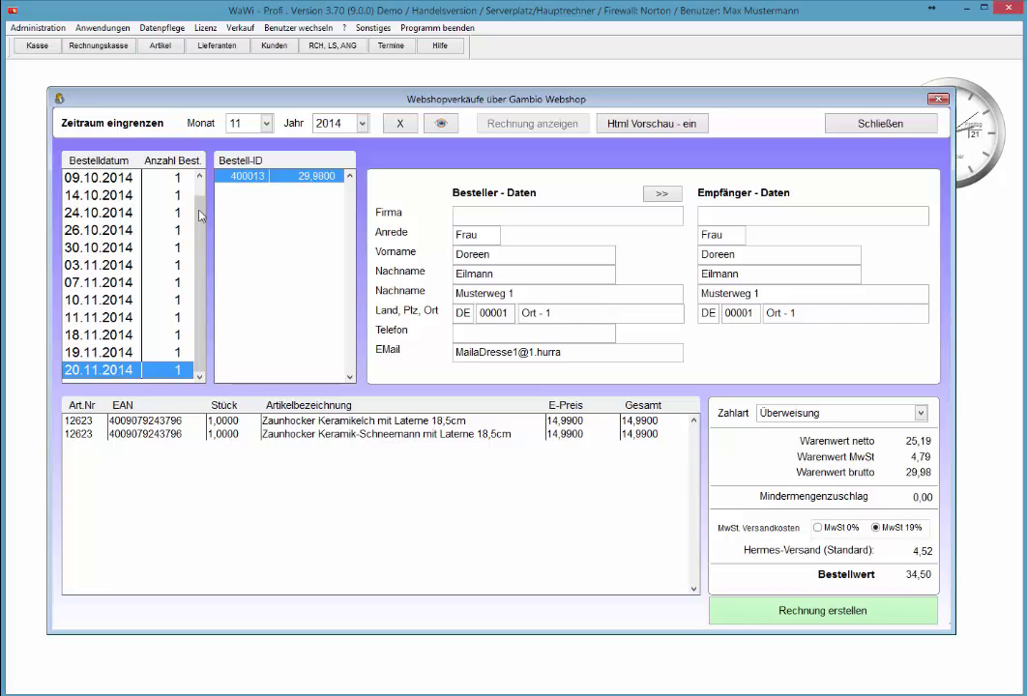
pyautogui.press('Up')
pyautogui.press('Up')
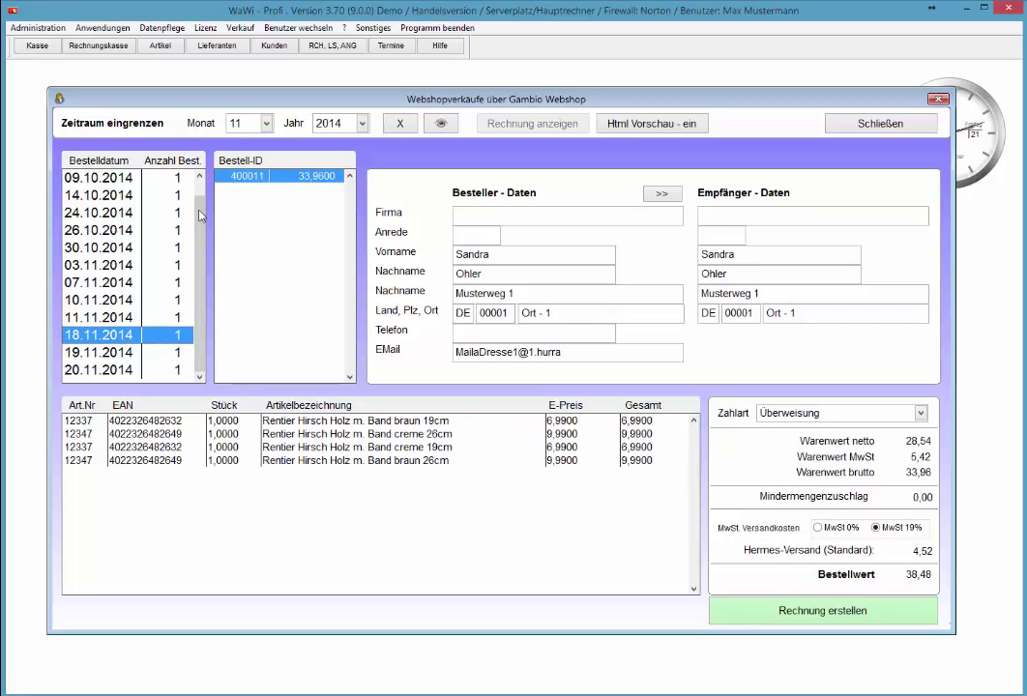
pyautogui.press('Down')
pyautogui.press('Down')
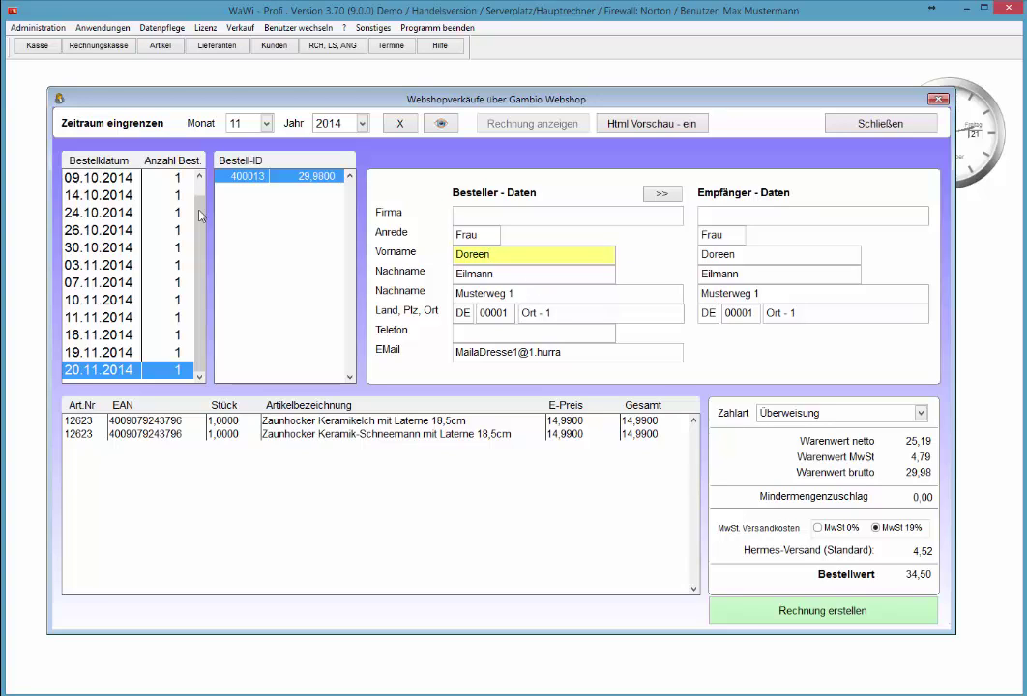
pyautogui.press('Tab')
pyautogui.press('Down')
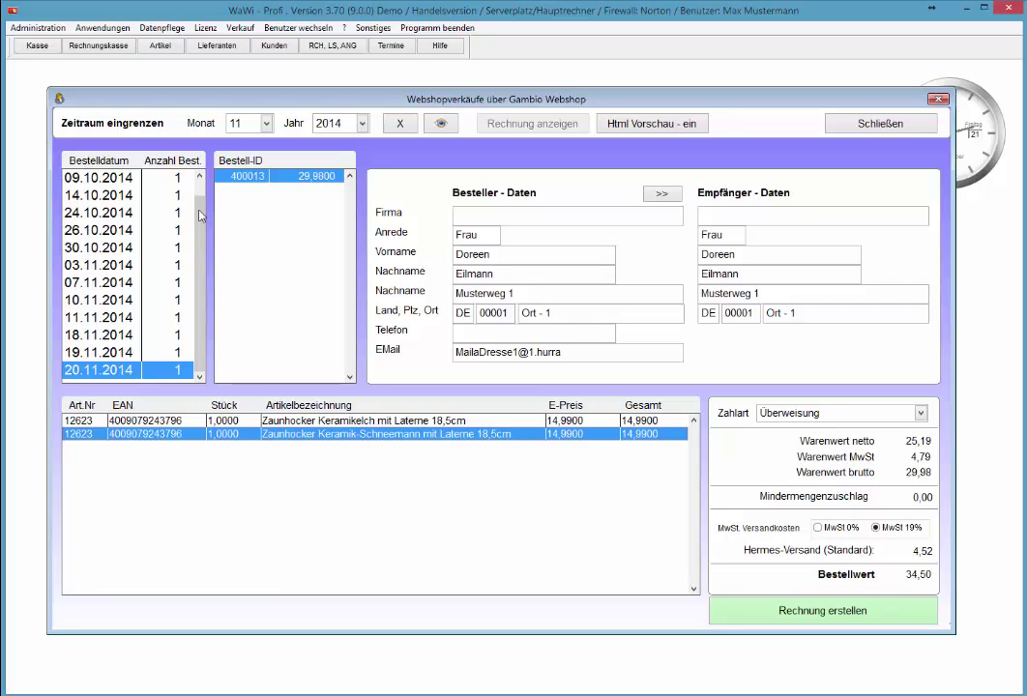
pyautogui.press('Up')
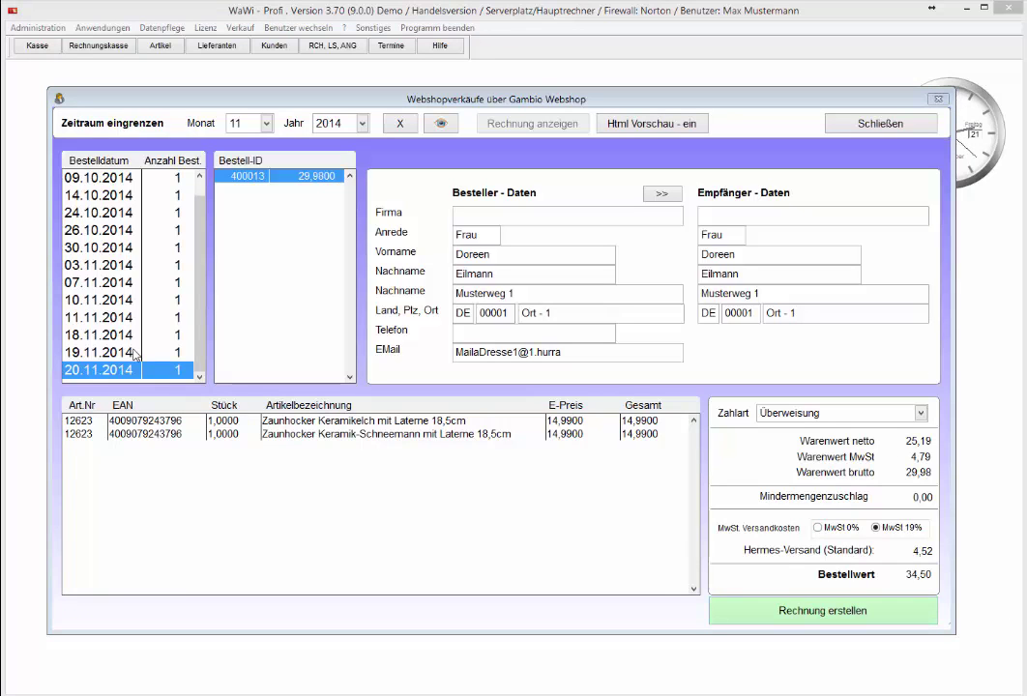
# Create an invoice for the order dated 20.11.2014 and insert the text module "Danke für Bestellung" as additional text
pyautogui.click(776, 619)
pyautogui.hotkey('alt', 't')
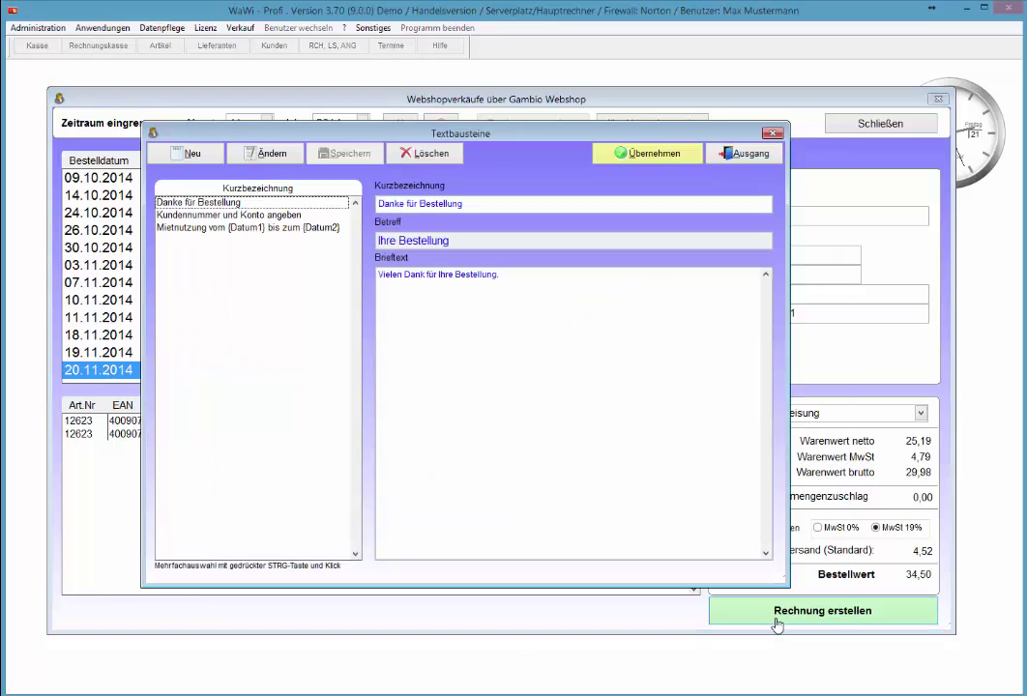
pyautogui.press('Return')
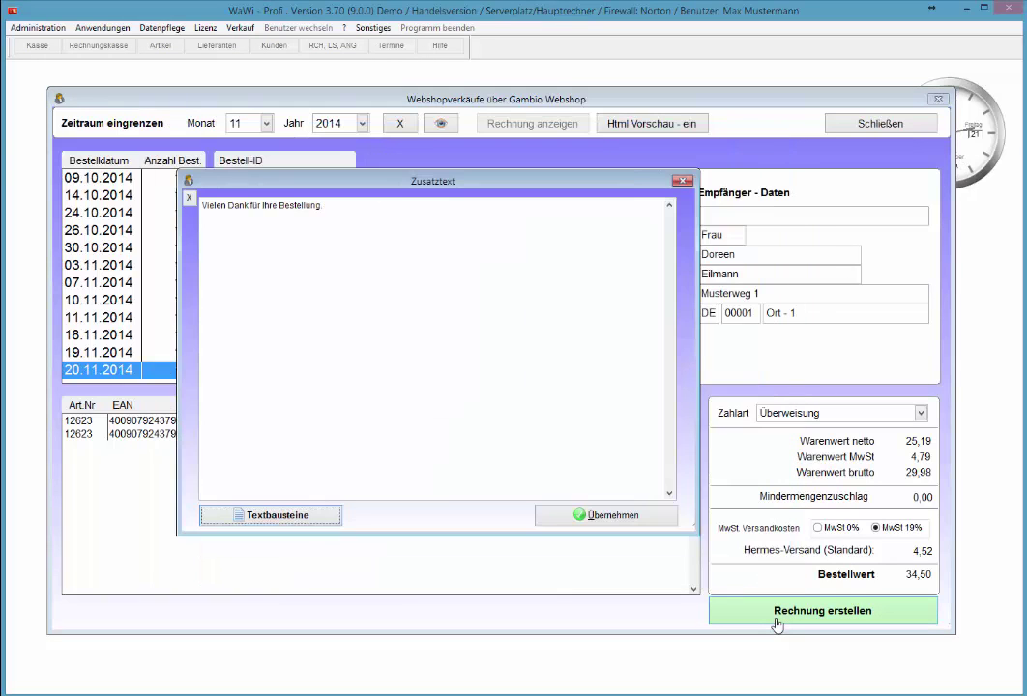
pyautogui.press('Tab')
pyautogui.press('Return')
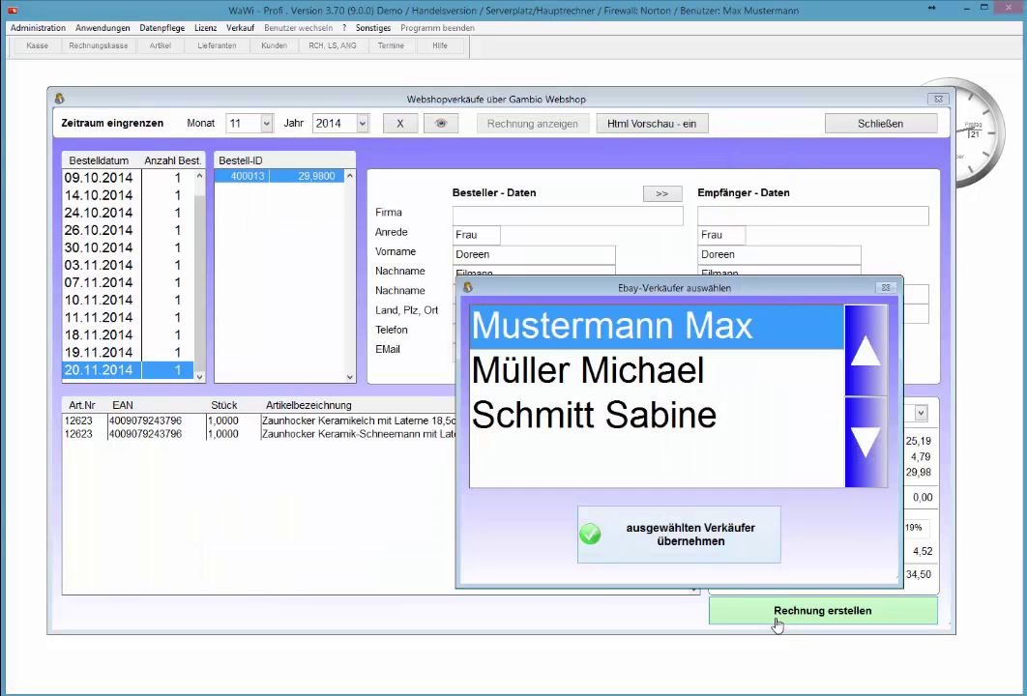
# Complete the invoice with the preselected seller, agree to sending it by mail and decline editing the customer
pyautogui.press('Return')
pyautogui.press('Return')
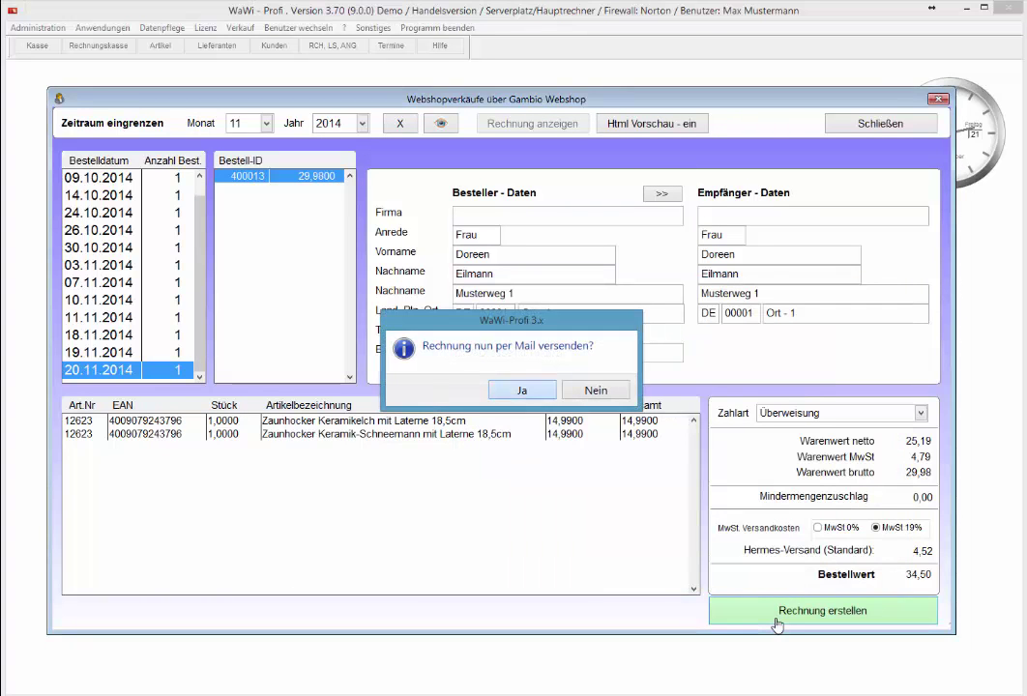
pyautogui.press('Return')
pyautogui.press('Return')
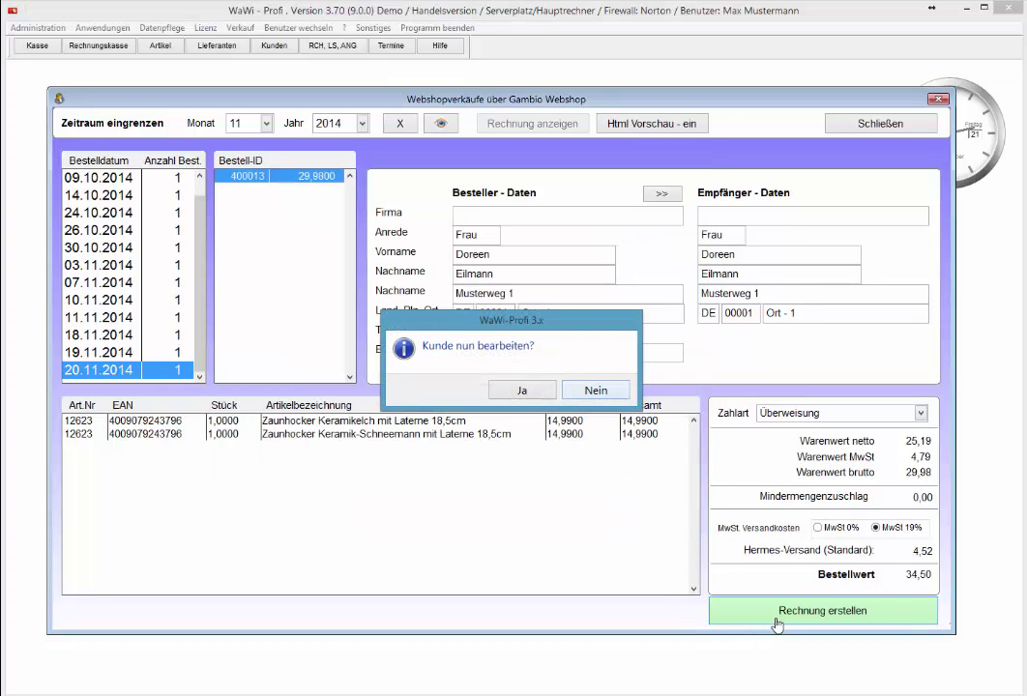
pyautogui.press('Return')
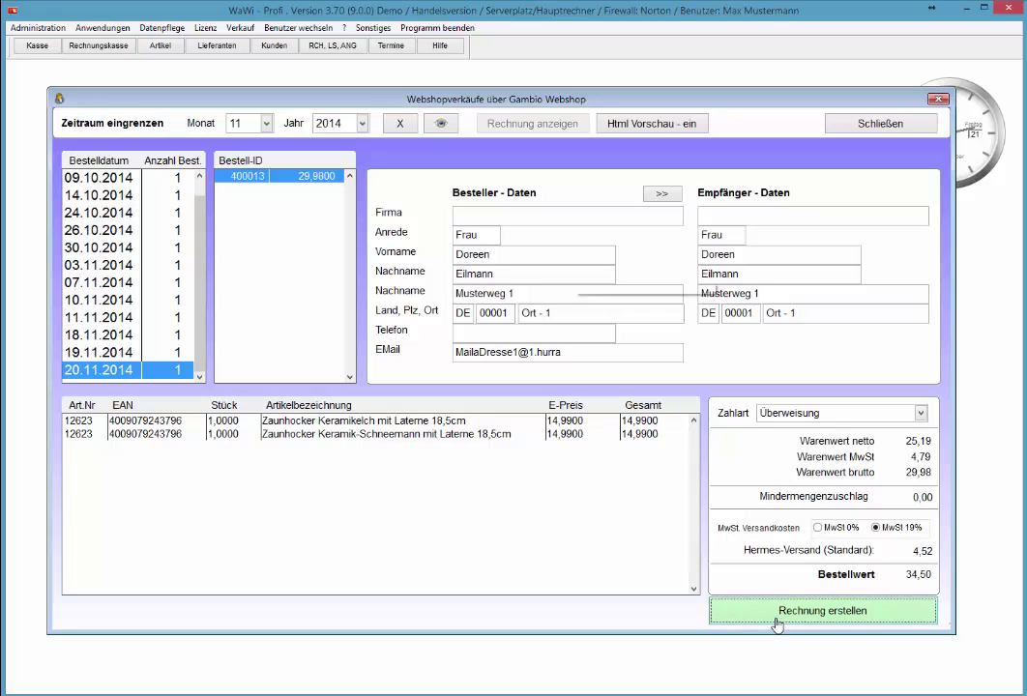
# Check the print preview of the created invoice and the new customer's record, and return to the start menu
pyautogui.click(779, 619)
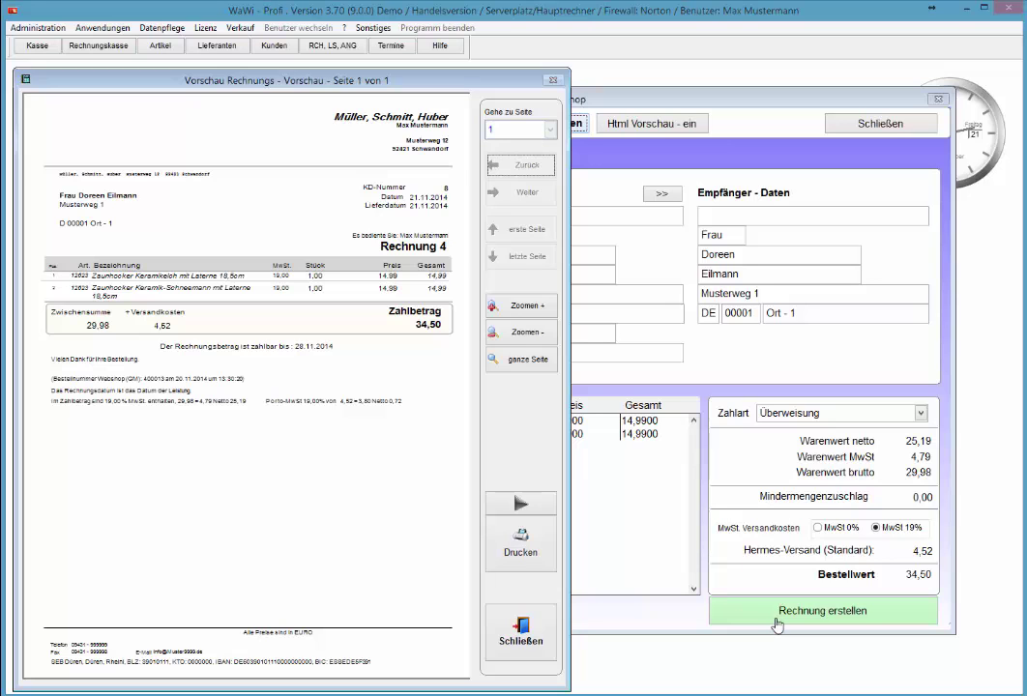
pyautogui.press('Escape')
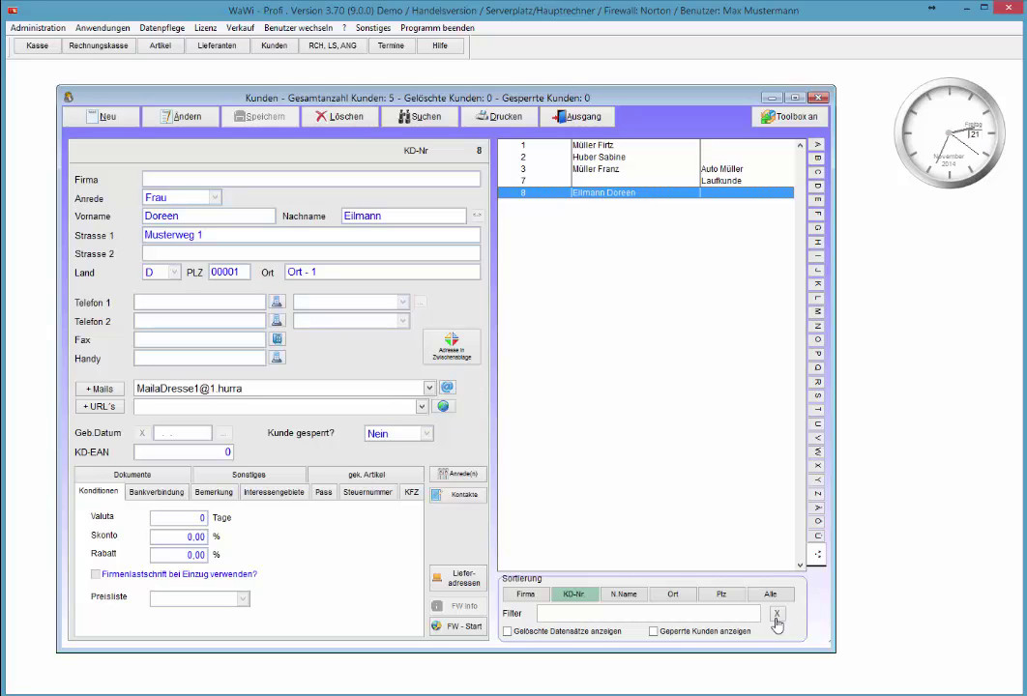
pyautogui.press('Escape')
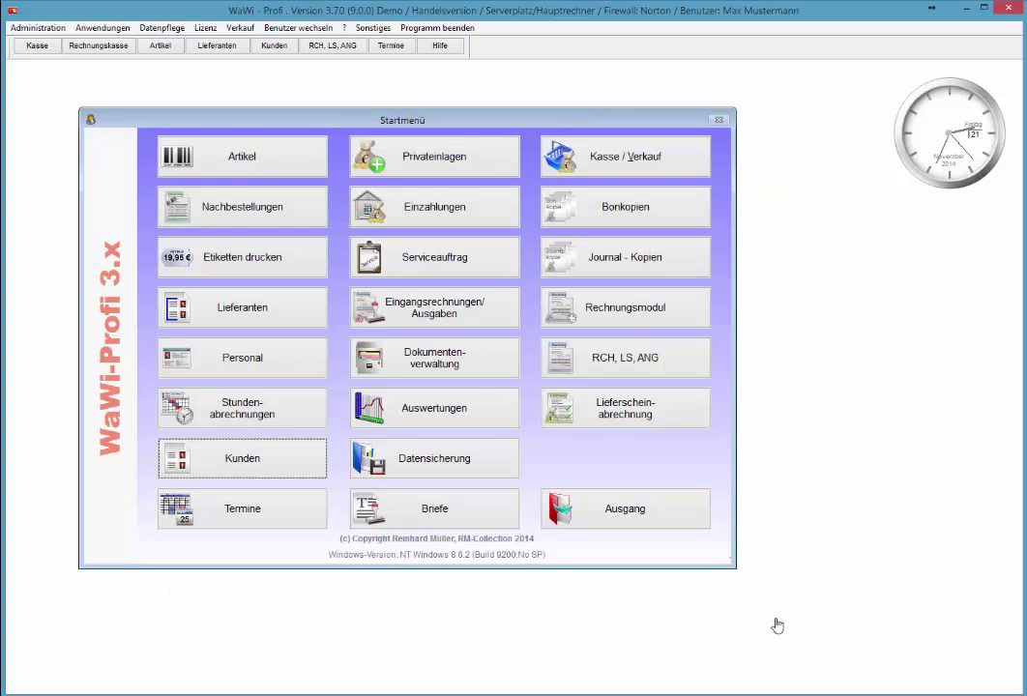
# Open the stock control of article 12623 Zaunhocker, examine its outgoing quantities, and close the article master
pyautogui.press('F2')
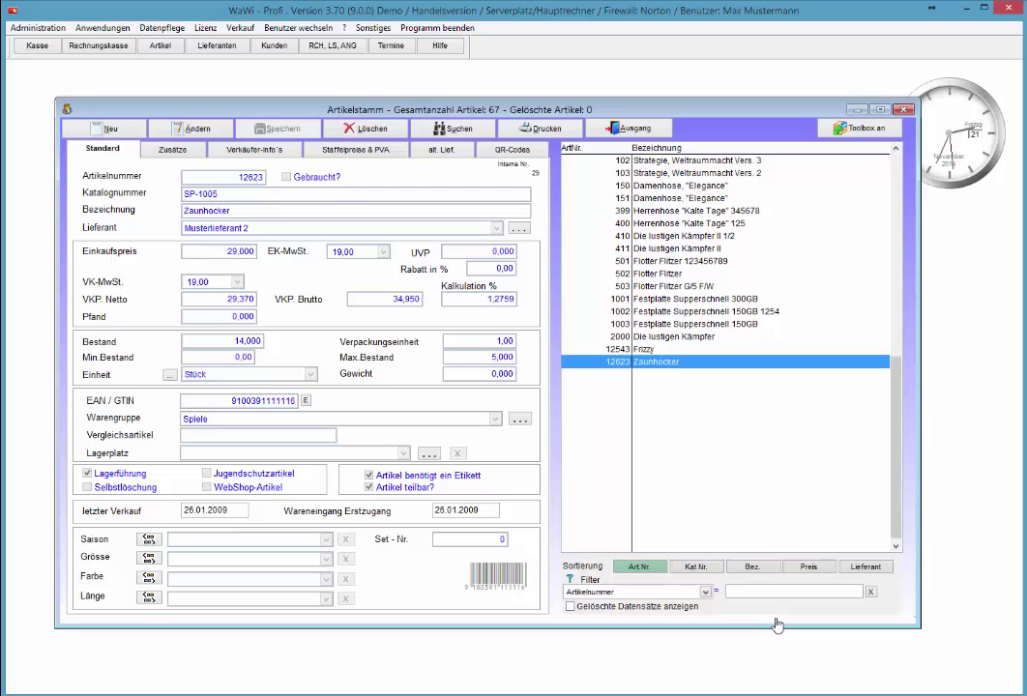
pyautogui.hotkey('shift', 'F10')
pyautogui.click(779, 626)
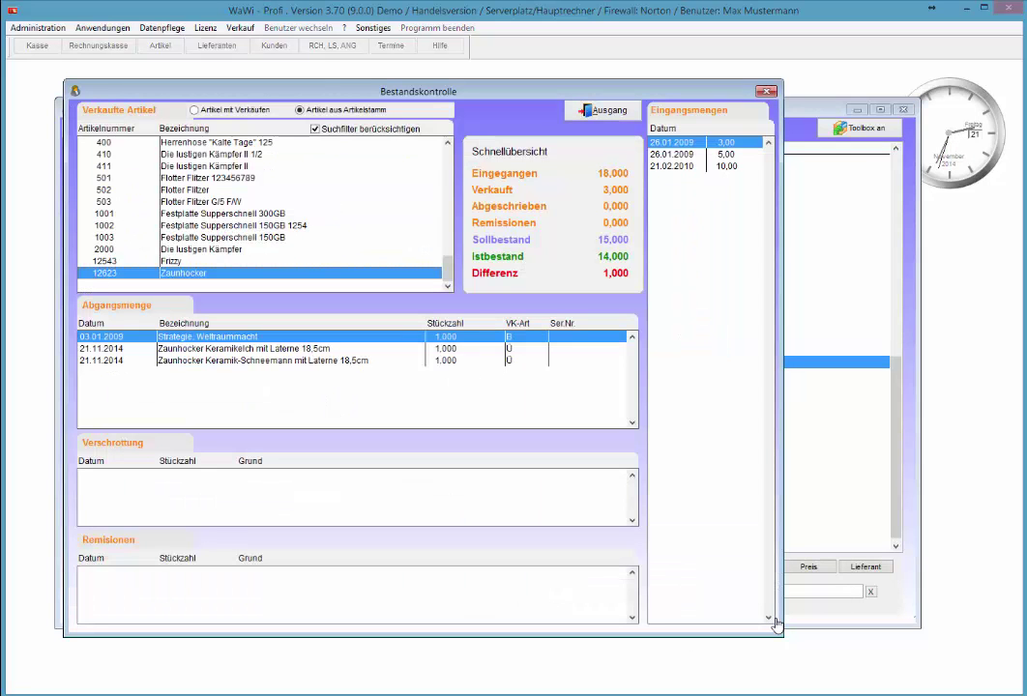
pyautogui.press('Down')
pyautogui.press('Down')
pyautogui.press('Up')
pyautogui.press('Down')
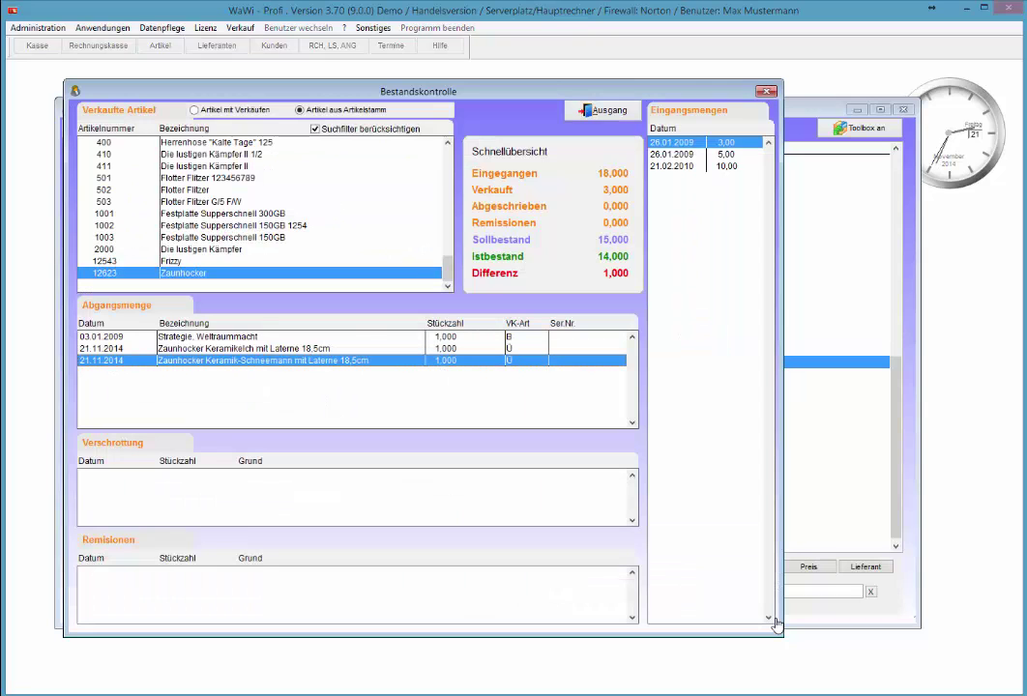
pyautogui.press('Up')
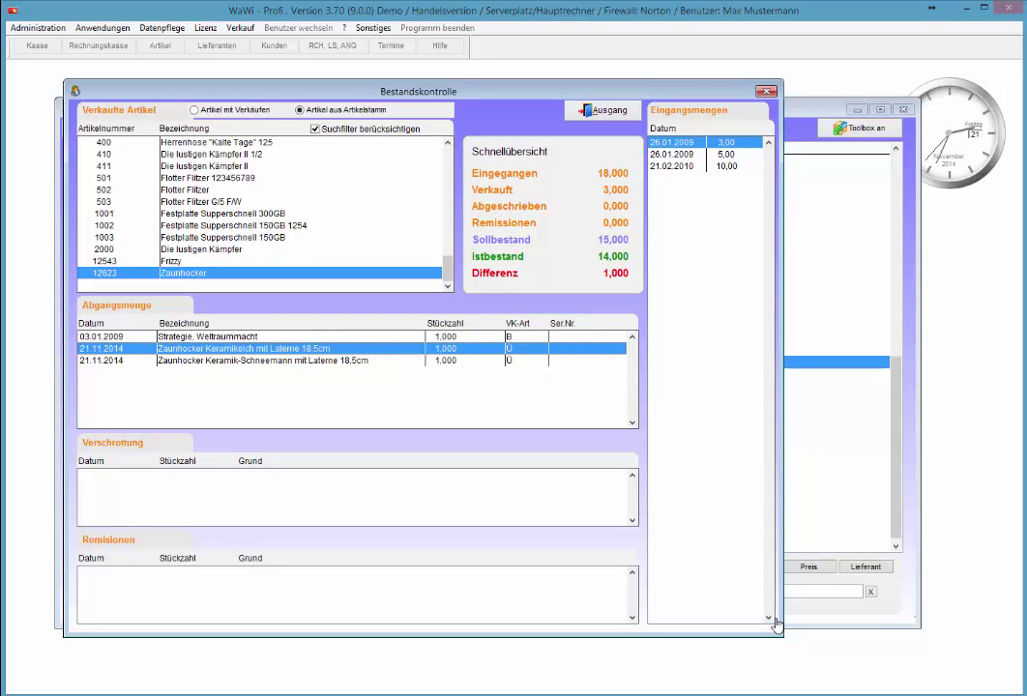
pyautogui.press('Down')
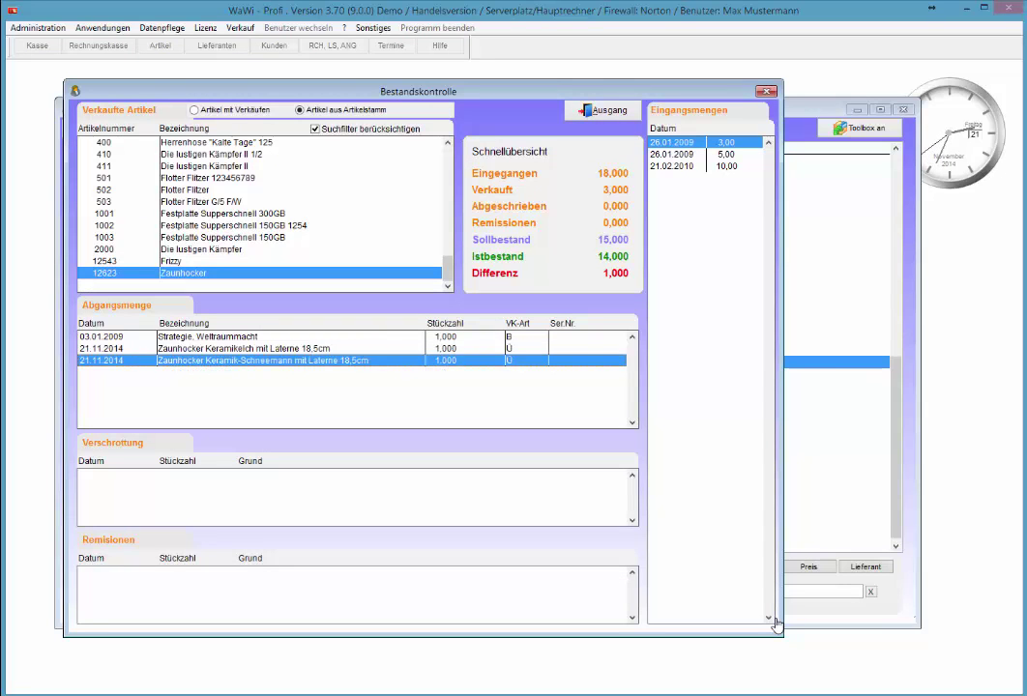
pyautogui.press('Up')
pyautogui.press('Down')
pyautogui.press('Escape')
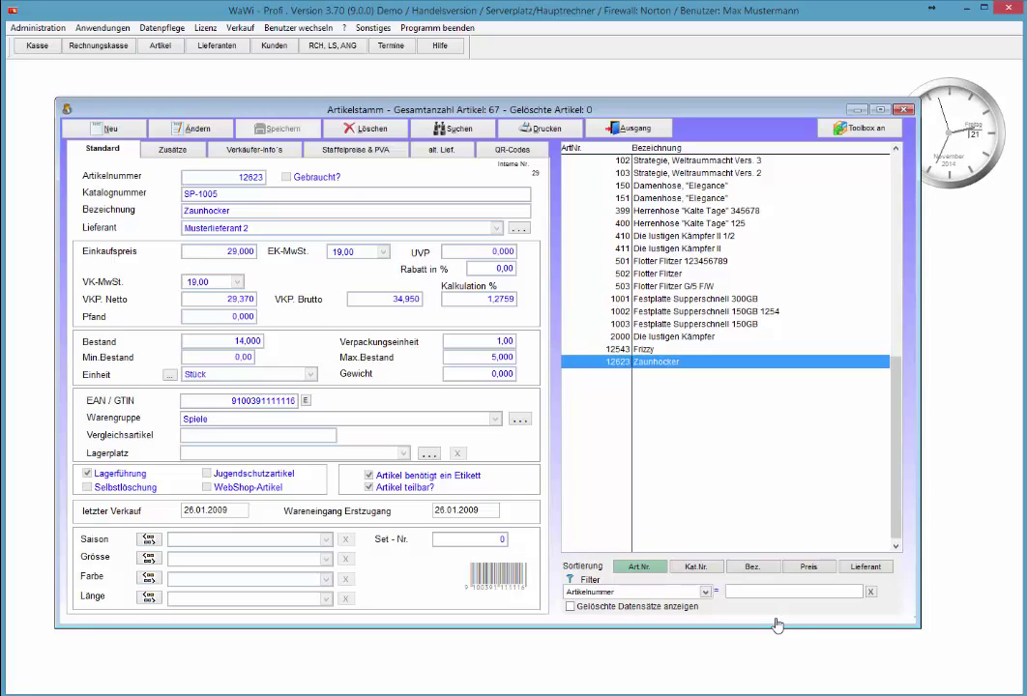
pyautogui.hotkey('alt', 'a')
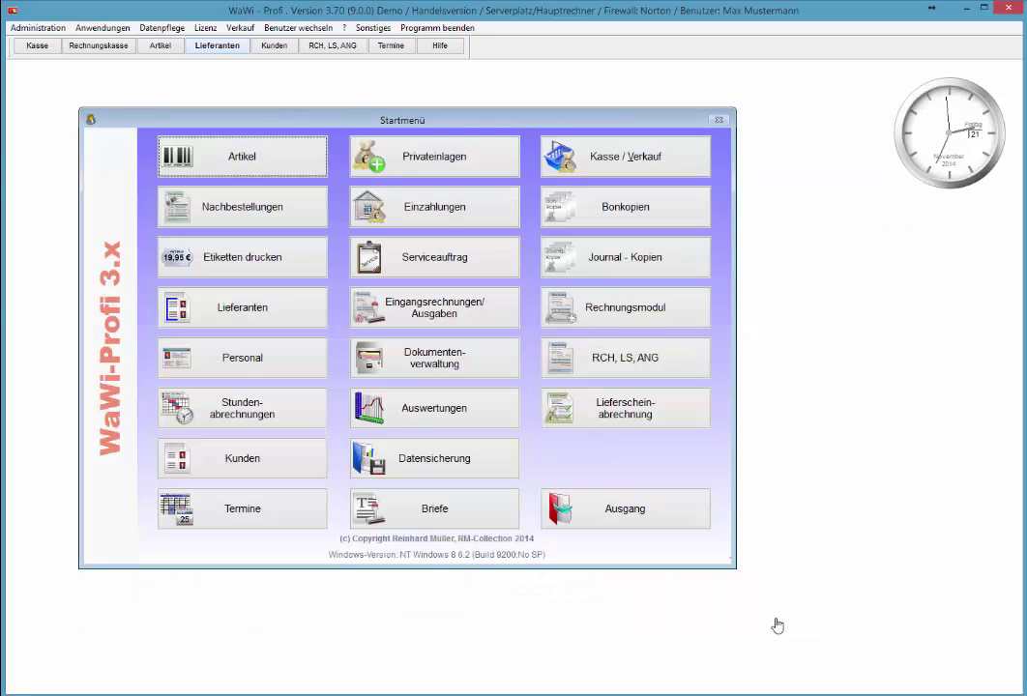
# Reopen the Gambio webshop sales overview
pyautogui.hotkey('alt', 'd')
pyautogui.press('Right')
pyautogui.press('Right')
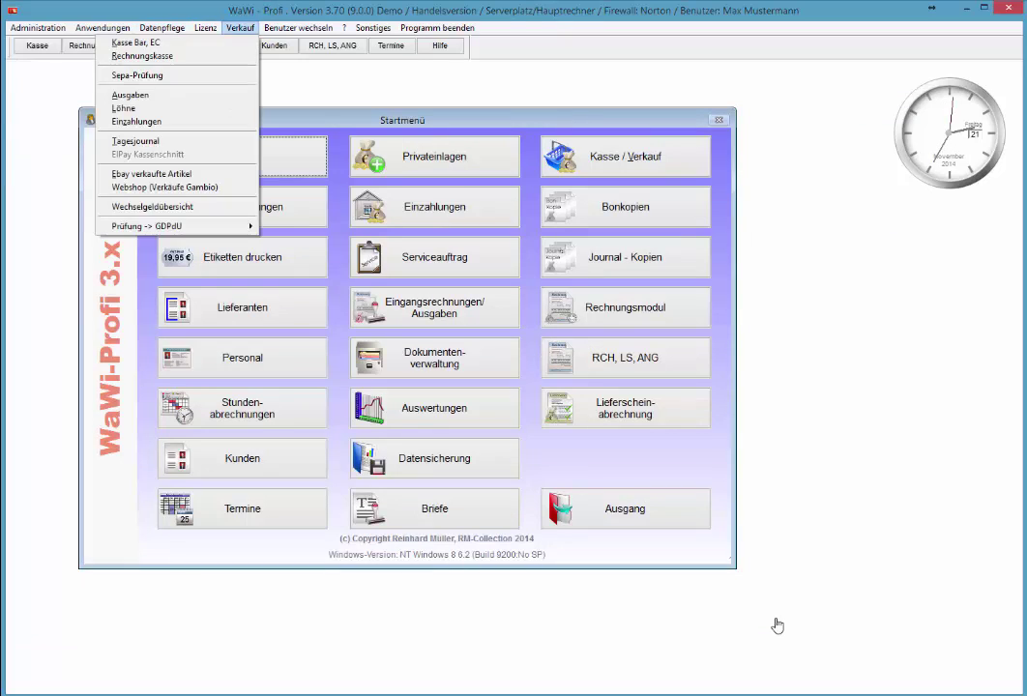
pyautogui.press('Down')
pyautogui.press('Down')
pyautogui.press('Down')
pyautogui.press('Down')
pyautogui.press('Down')
pyautogui.press('Down')
pyautogui.press('Down')
pyautogui.press('Down')
pyautogui.press('Down')
pyautogui.press('Return')
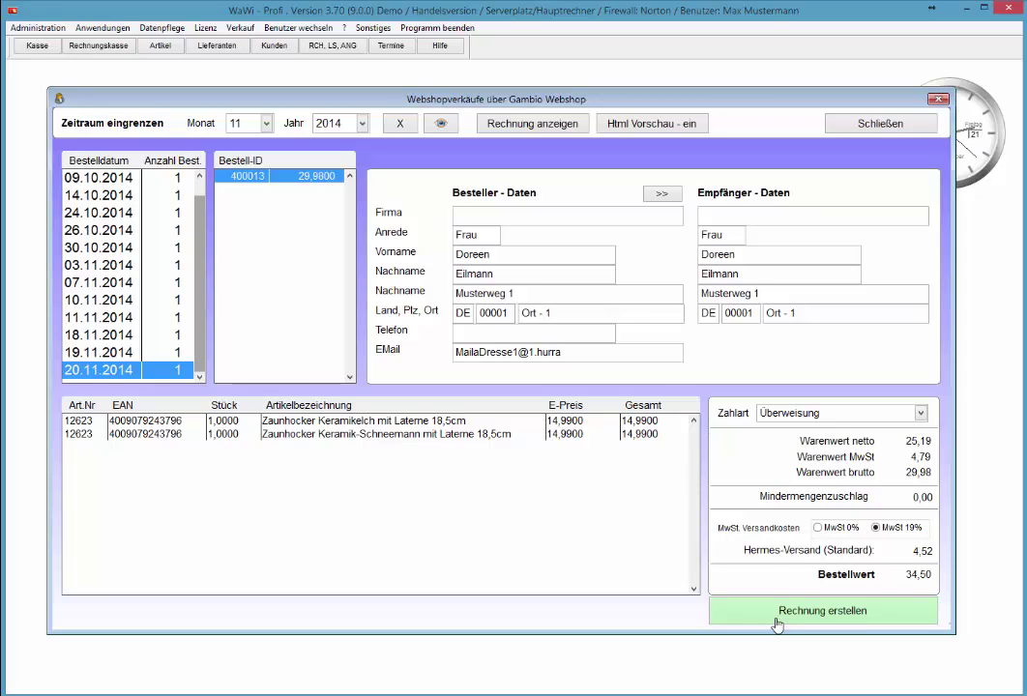
# Try to create an invoice again for the order dated 20.11.2014, declining the duplicate
pyautogui.click(775, 619)
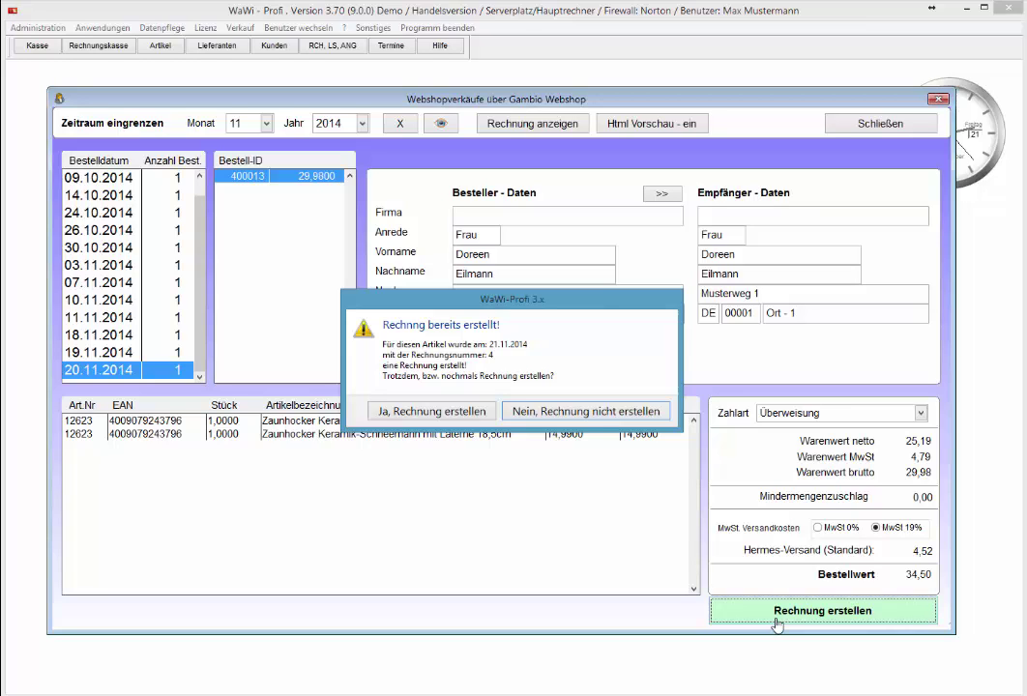
pyautogui.press('Return')
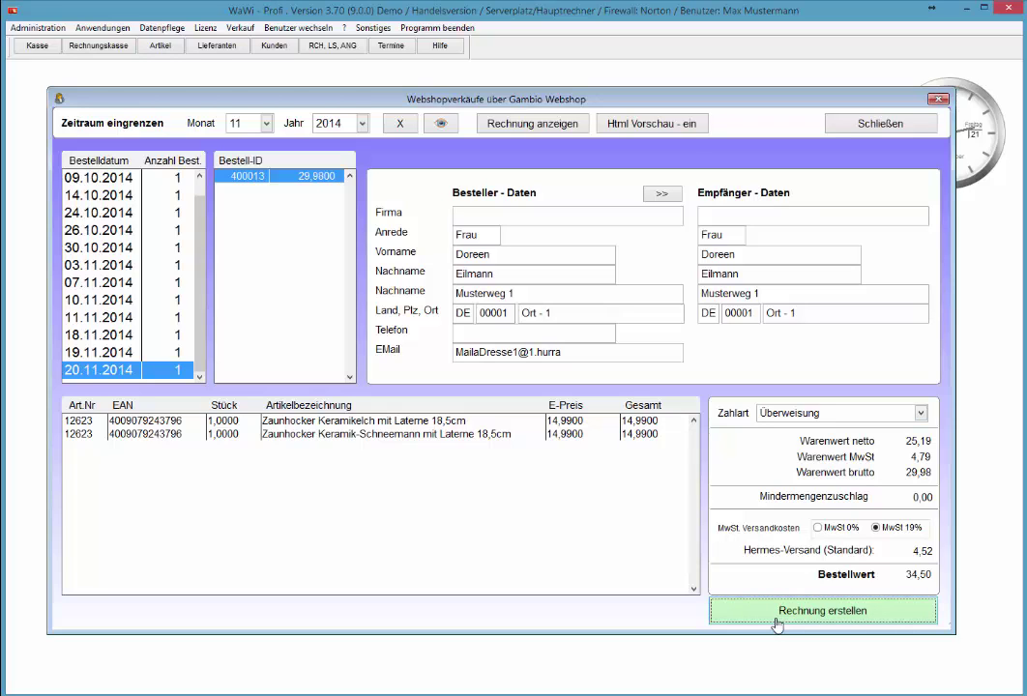
# View the HTML preview of the order dated 20.11.2014 and close it
pyautogui.press('Tab')
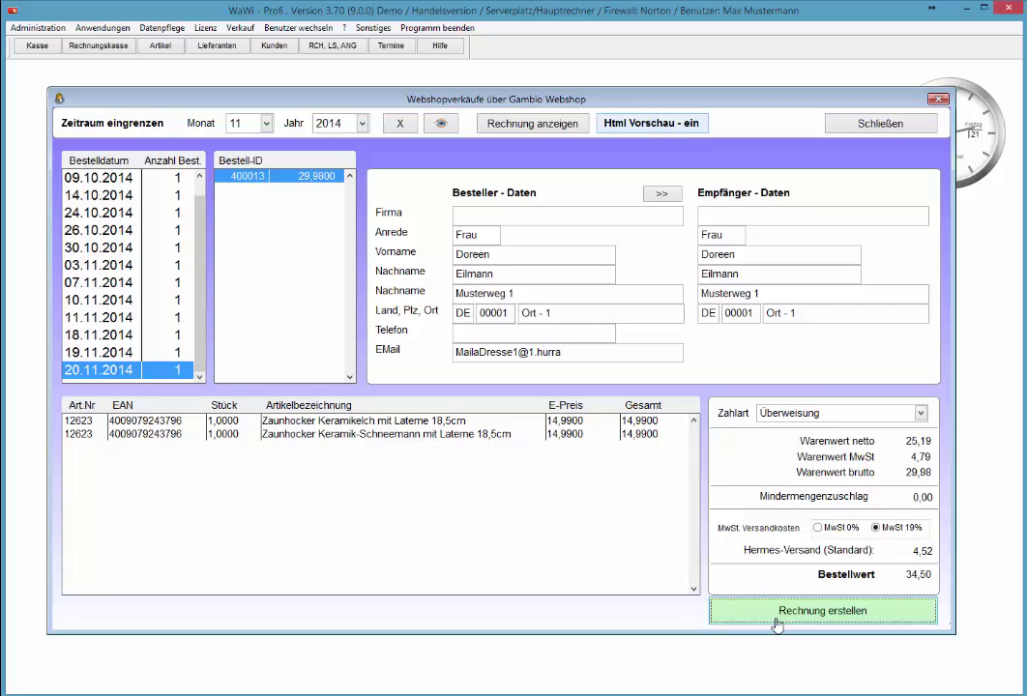
pyautogui.click(776, 619)
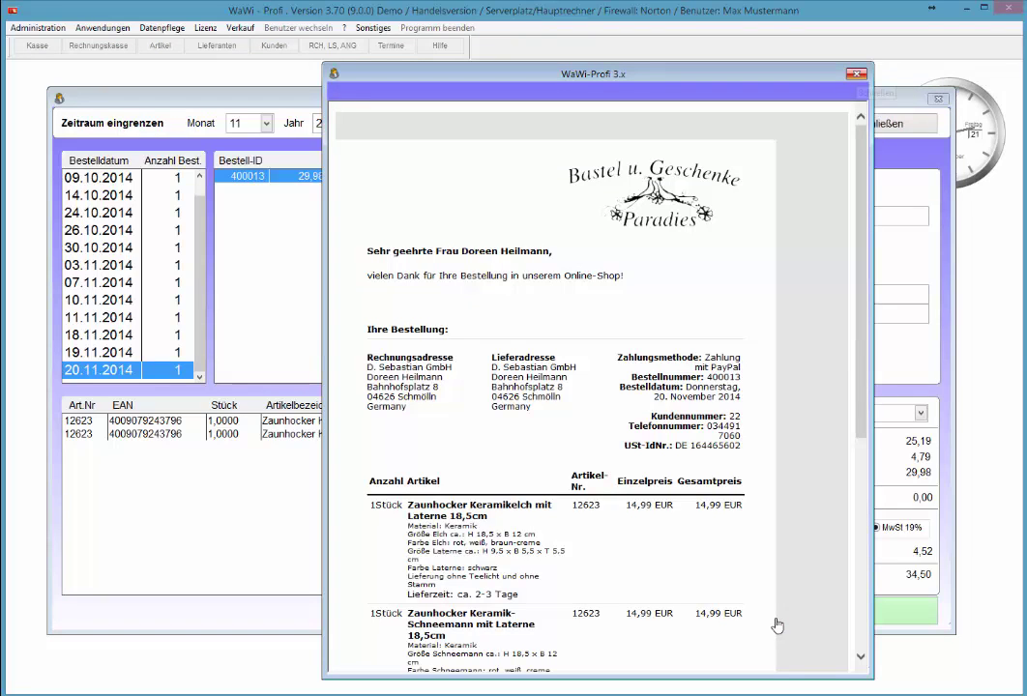
pyautogui.hotkey('alt', 'F4')
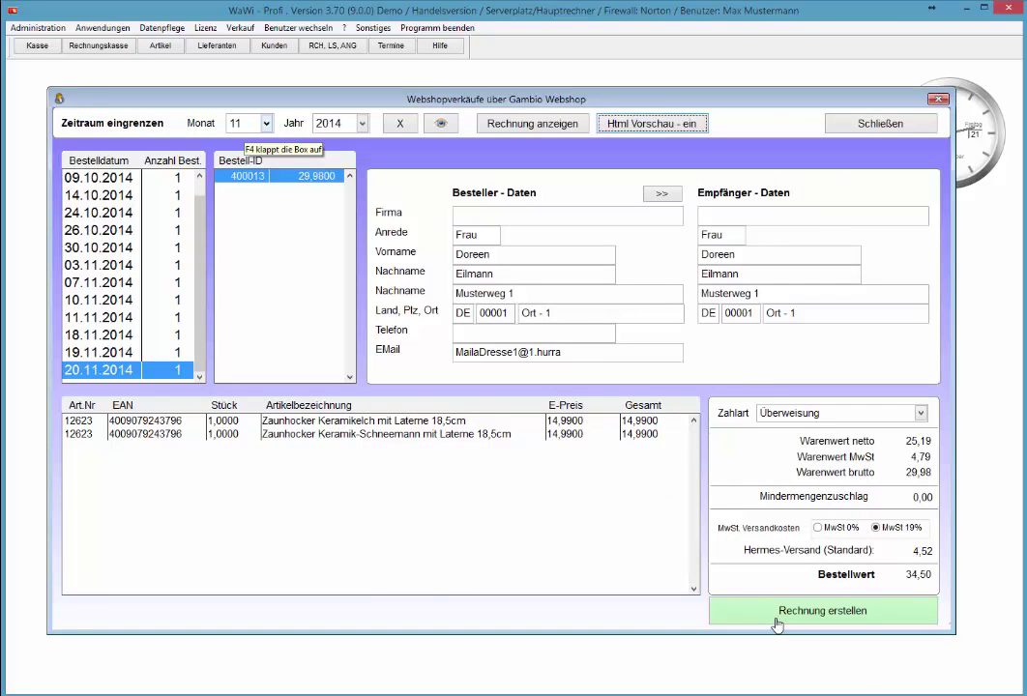
# Limit the webshop orders to month 10 of 2014 and reload the order list
pyautogui.press('F4')
pyautogui.press('Up')
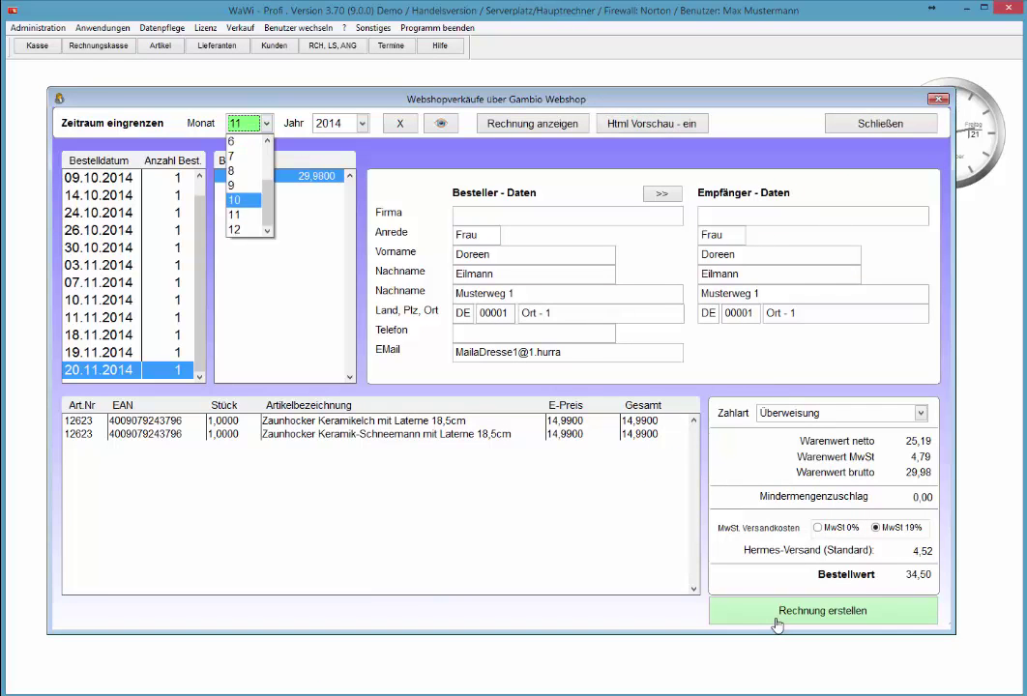
pyautogui.press('Escape')
pyautogui.press('Up')
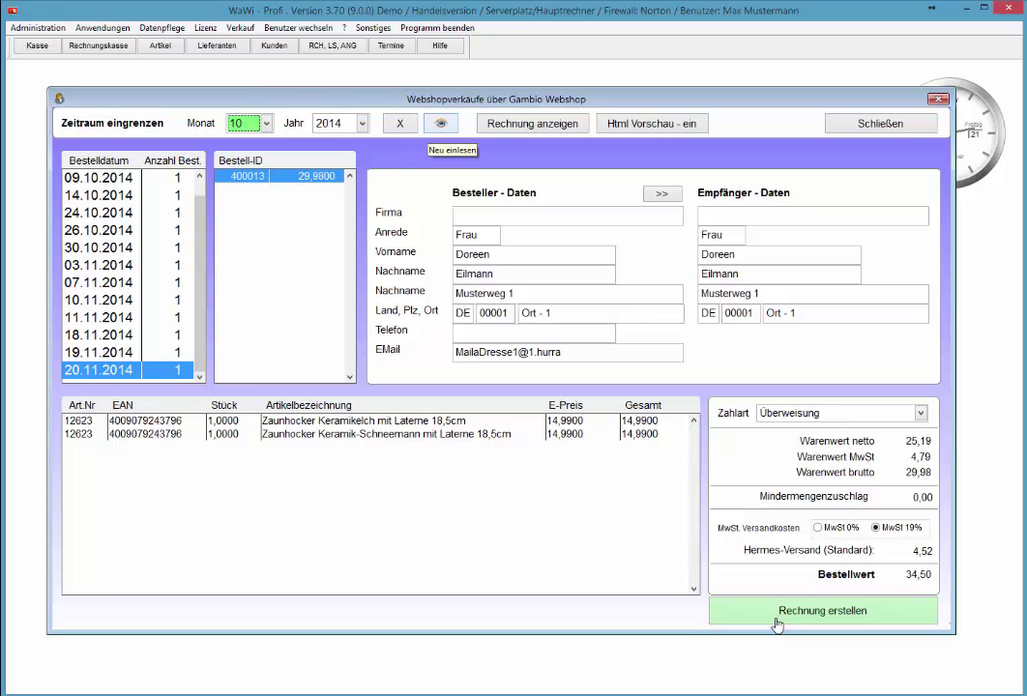
pyautogui.press('Tab')
pyautogui.press('Return')
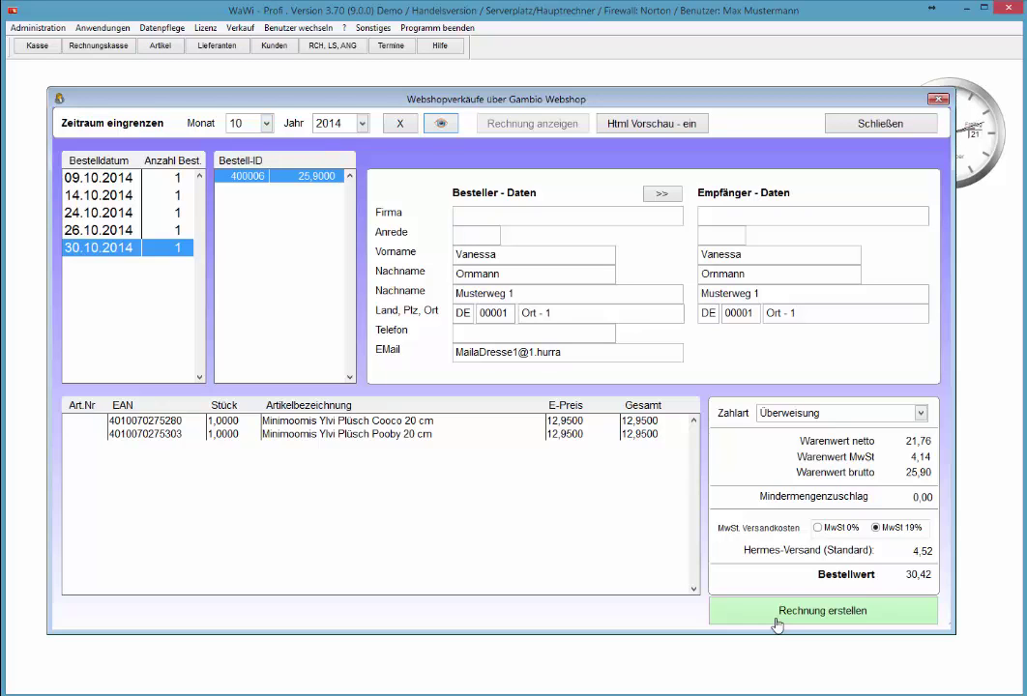
# Remove the period filter from the webshop order list
pyautogui.press('Tab')
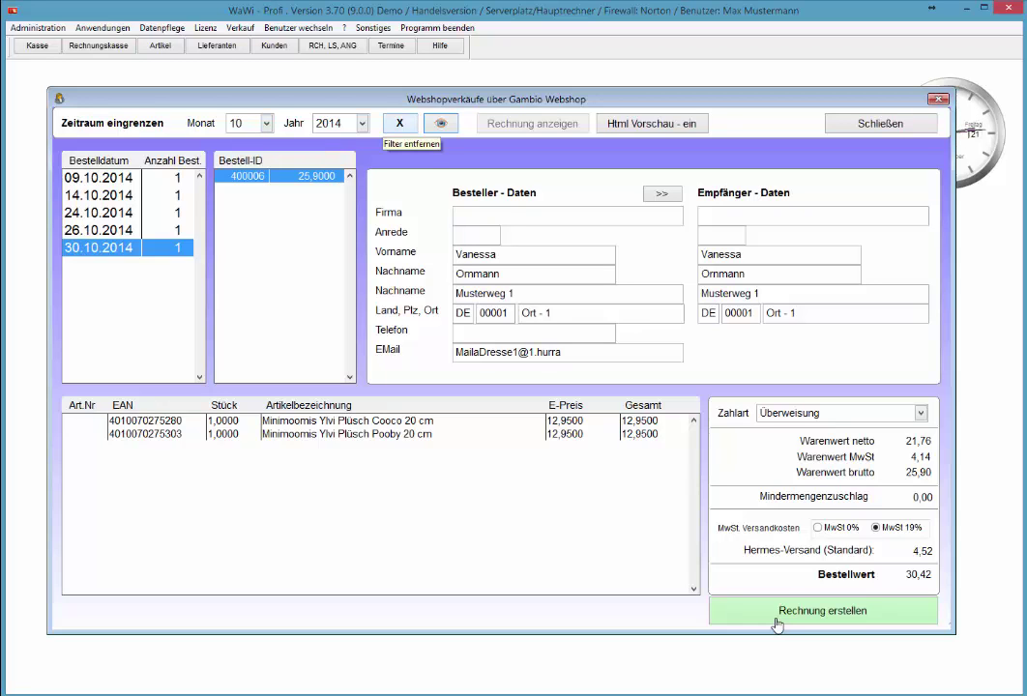
pyautogui.press('space')
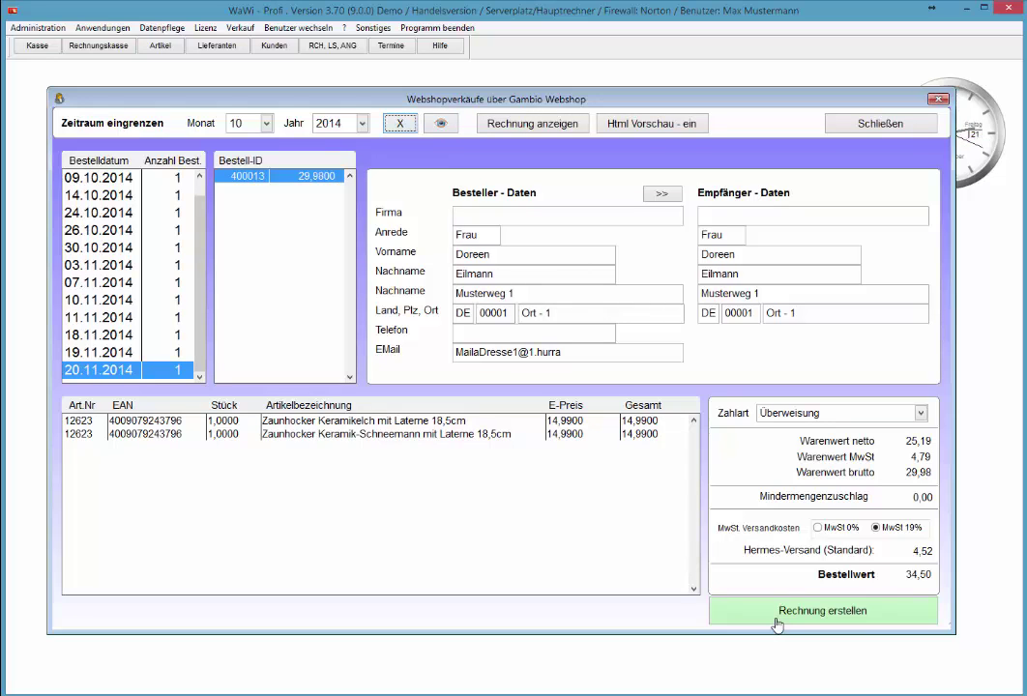
pyautogui.click(779, 624)
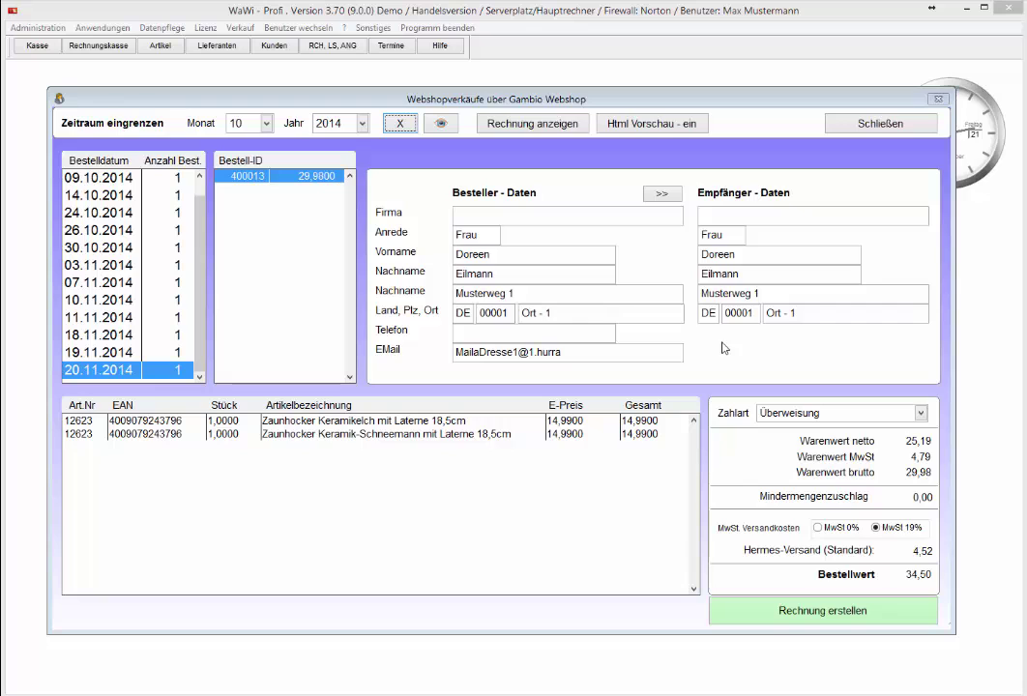
# Select the order dated 19.11.2014 and set its Mindermengenzuschlag to 0,00
pyautogui.click(133, 358)
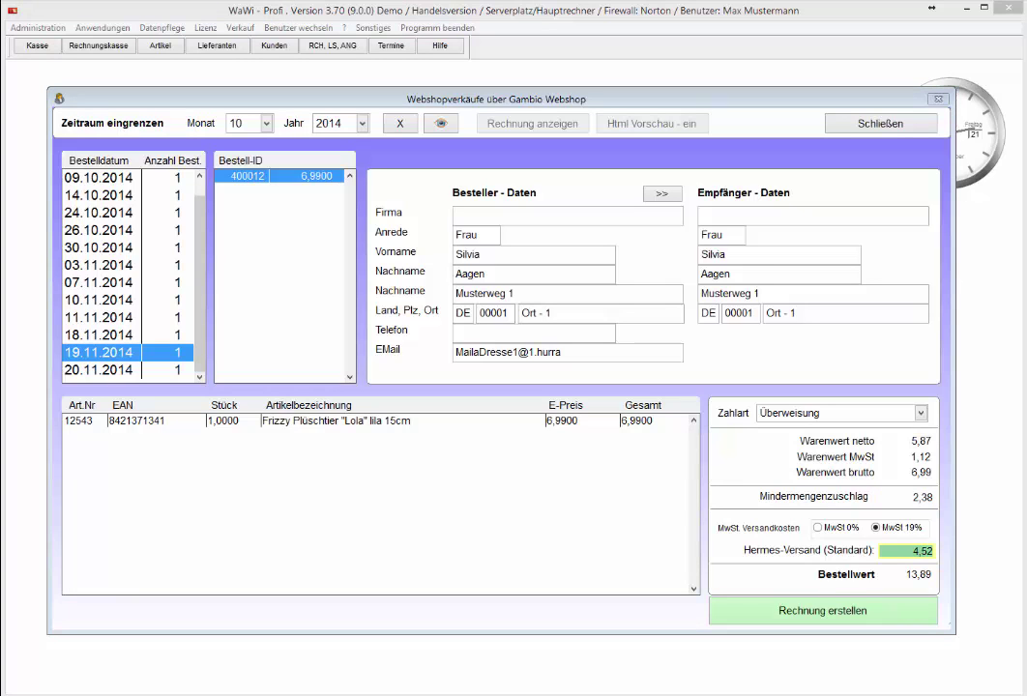
pyautogui.click(892, 496)
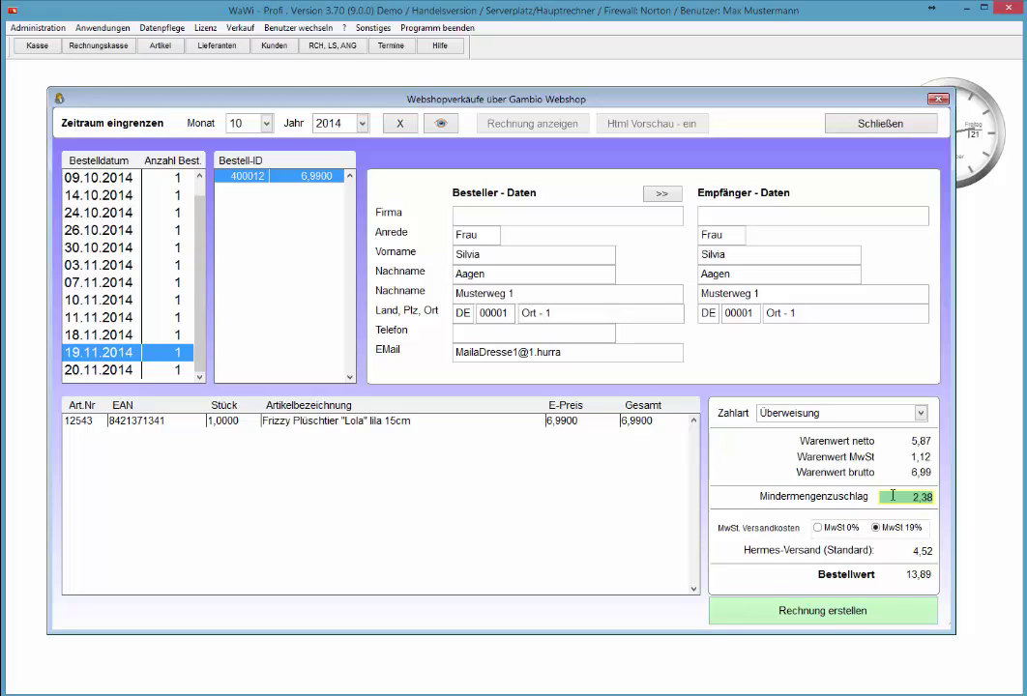
pyautogui.write('0,')
pyautogui.press('Tab')
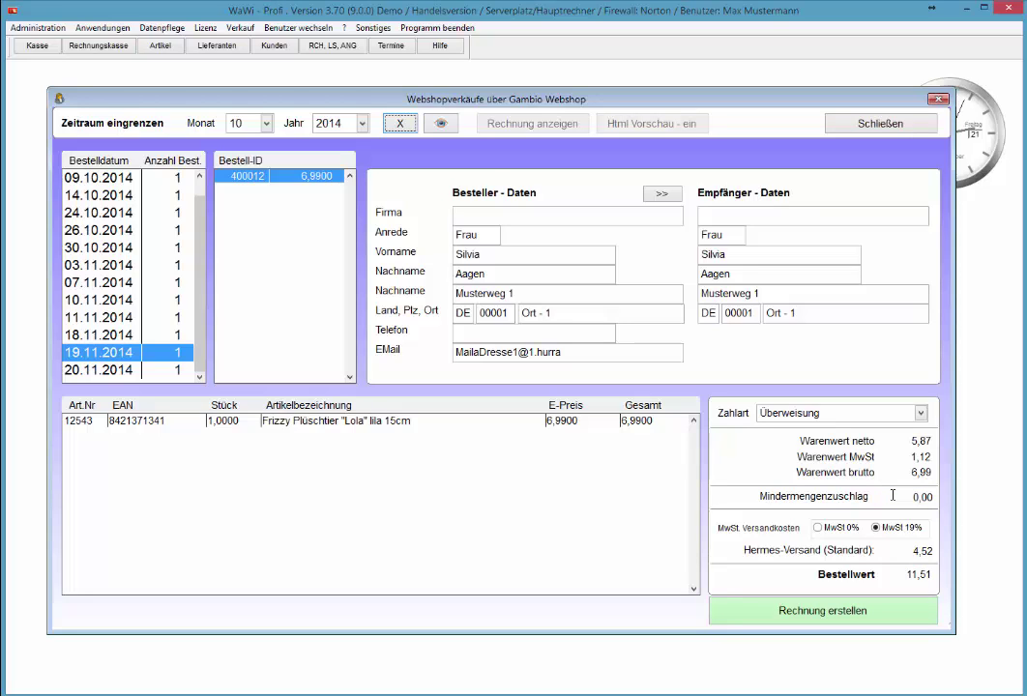
# Set the Hermes-Versand (Standard) shipping cost of the 19.11.2014 order to 5,90
pyautogui.press('Tab')
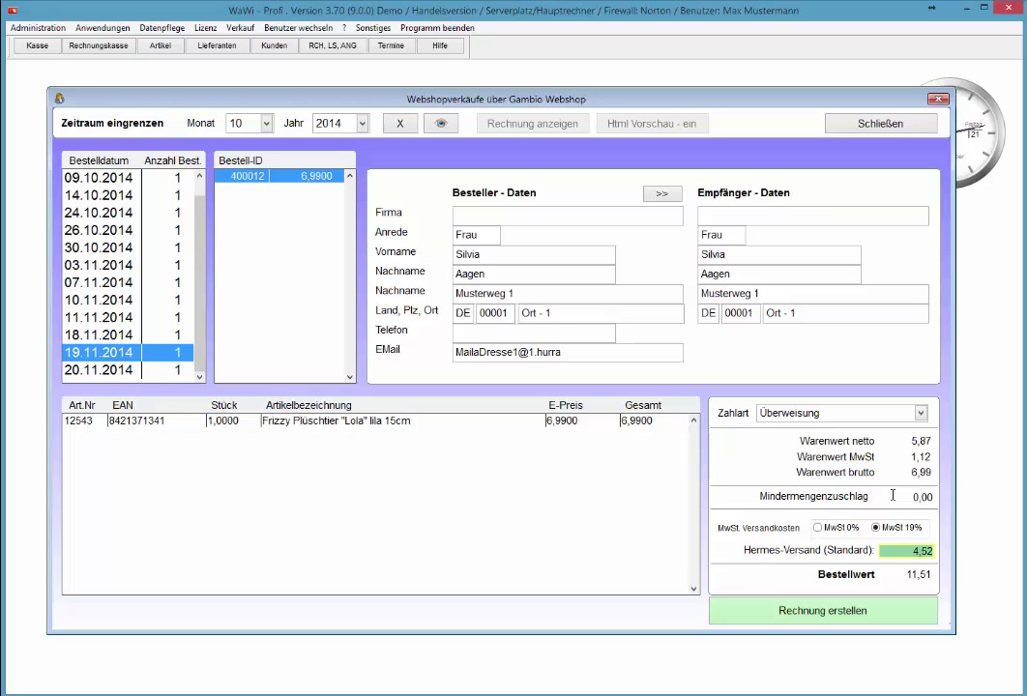
pyautogui.write('5,90')
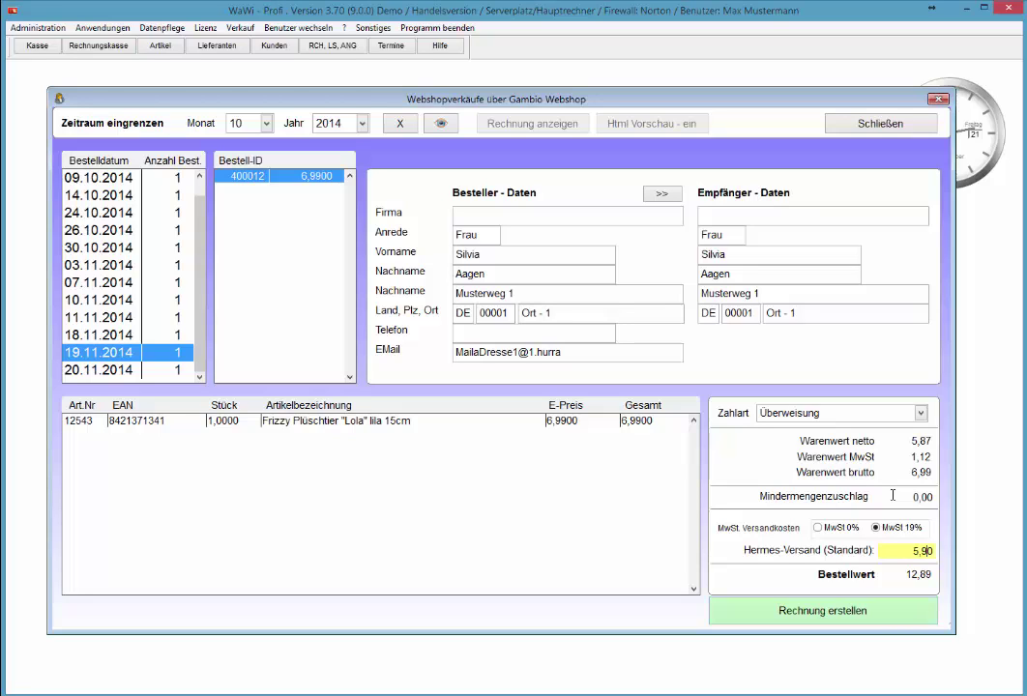
pyautogui.press('Tab')
pyautogui.click(893, 495)
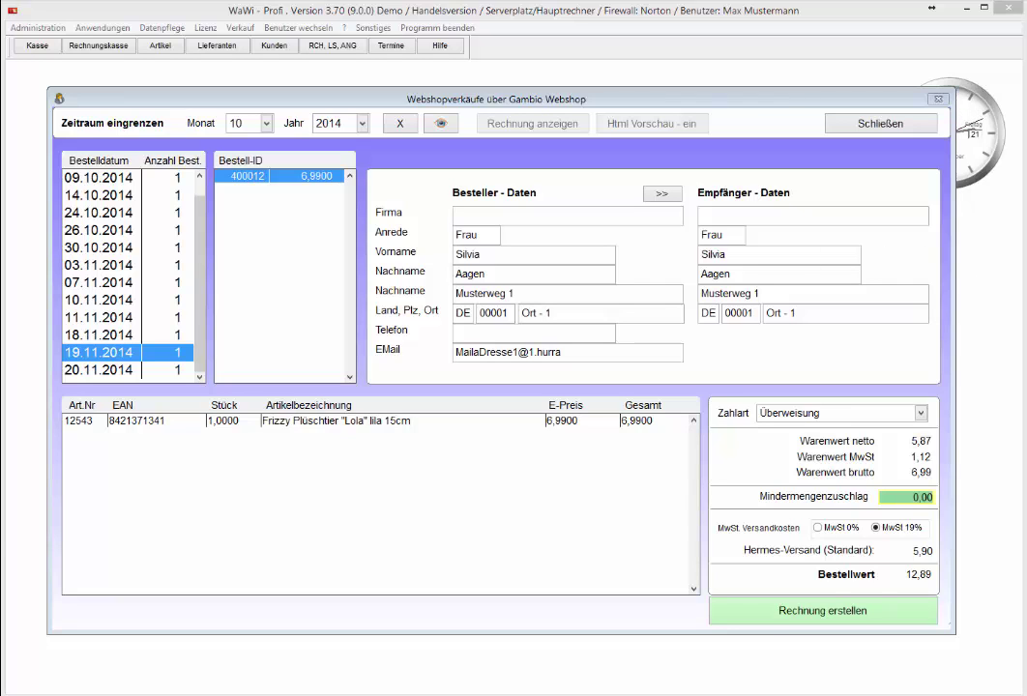
# Reload the order dated 19.11.2014 and create its invoice with the preselected seller and no additional text, declining to edit the customer
pyautogui.click(114, 336)
pyautogui.press('Down')
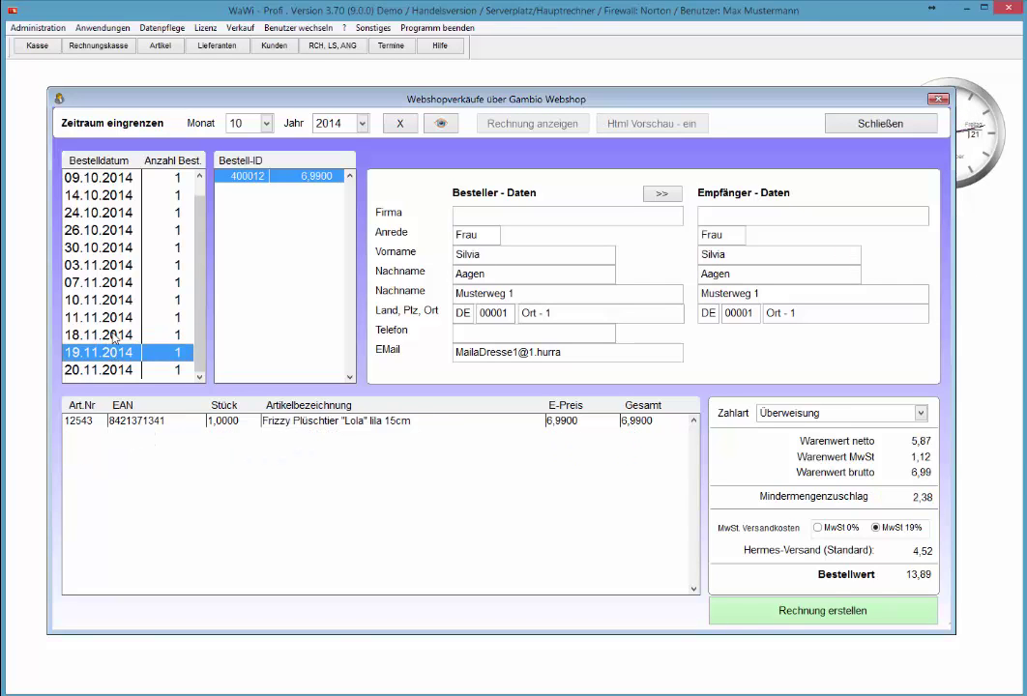
pyautogui.press('Return')
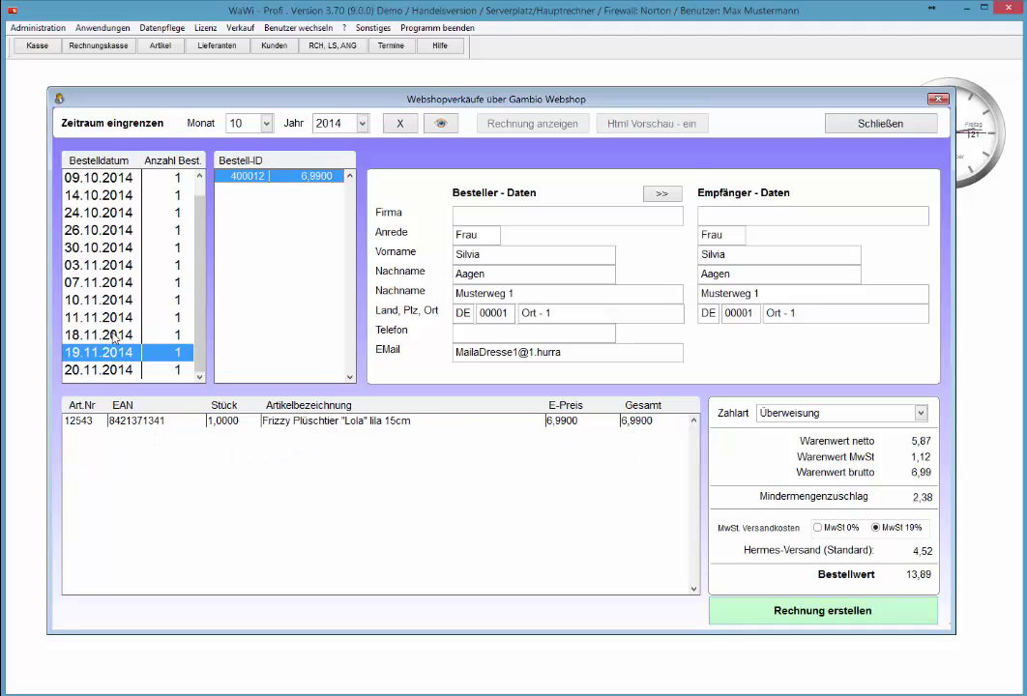
pyautogui.press('Return')
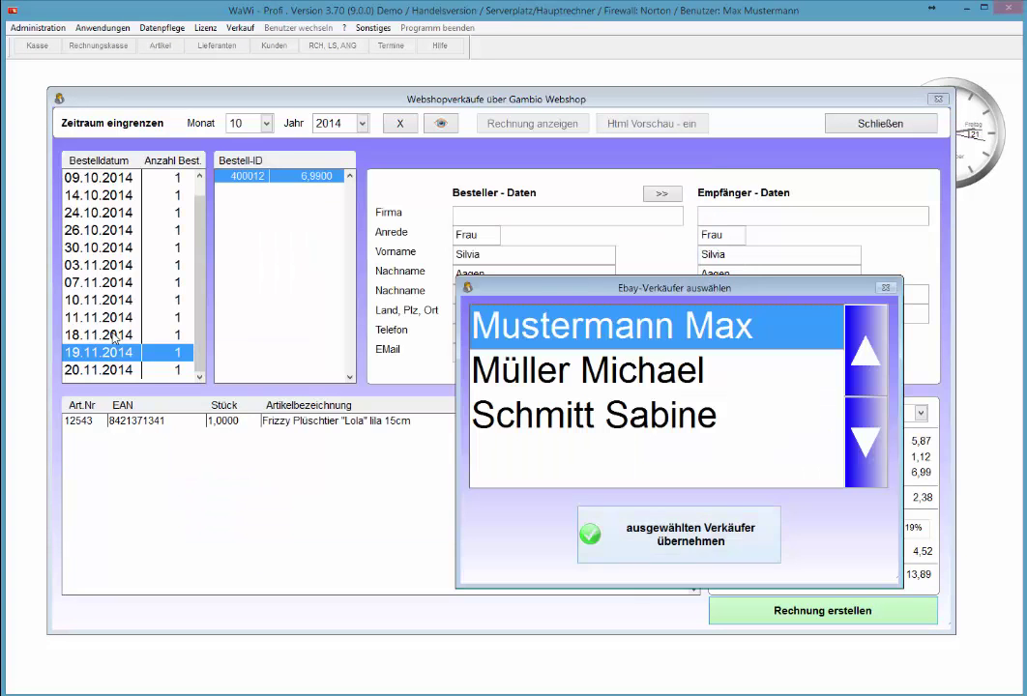
pyautogui.press('Return')
pyautogui.press('Return')
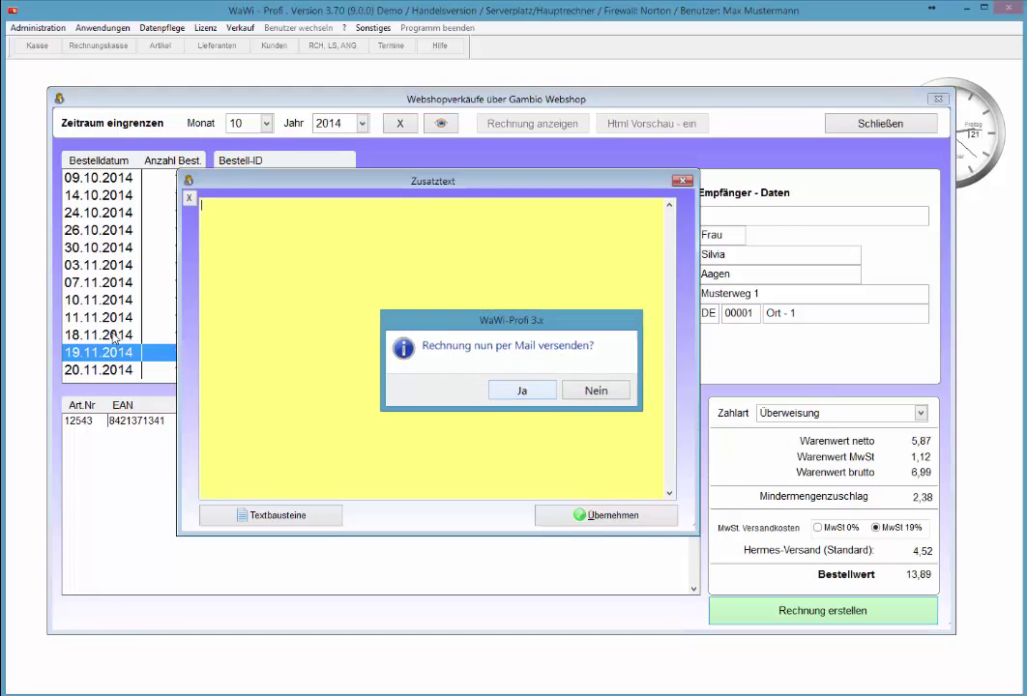
pyautogui.press('Return')
pyautogui.press('Return')
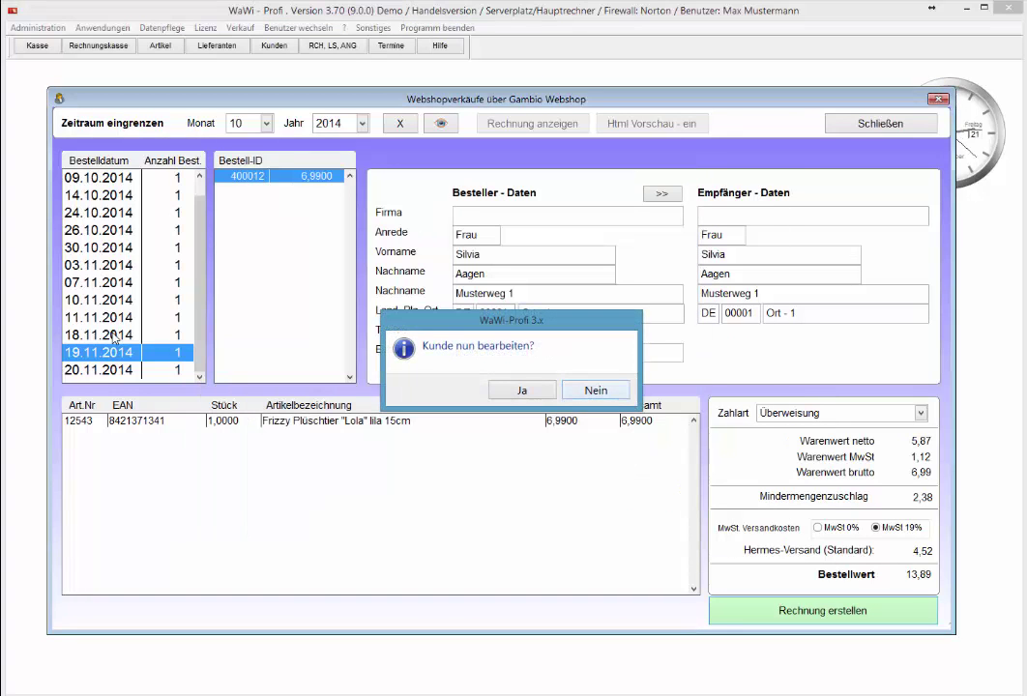
pyautogui.press('Return')
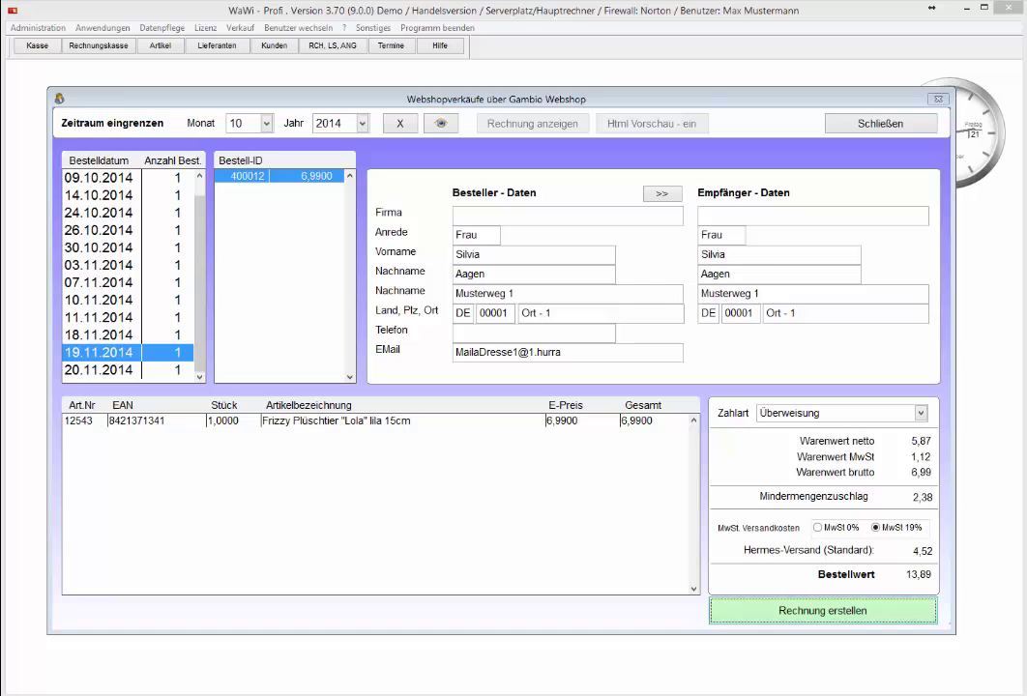
# Close the Gambio webshop sales overview and open the MySQL data source settings
pyautogui.press('Escape')
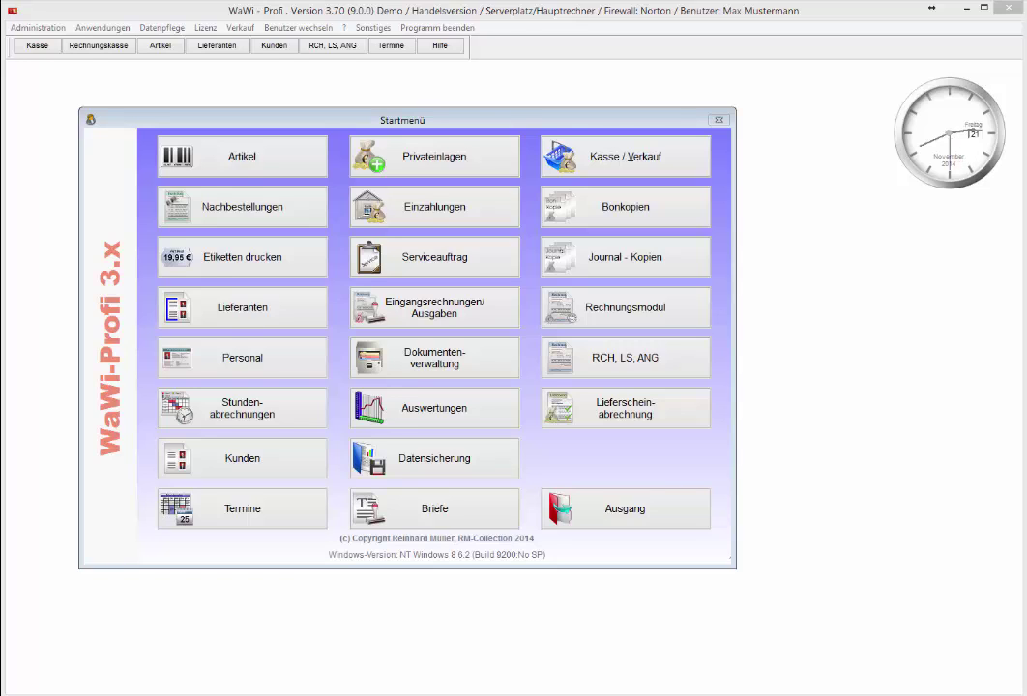
pyautogui.click(242, 35)
pyautogui.press('Return')
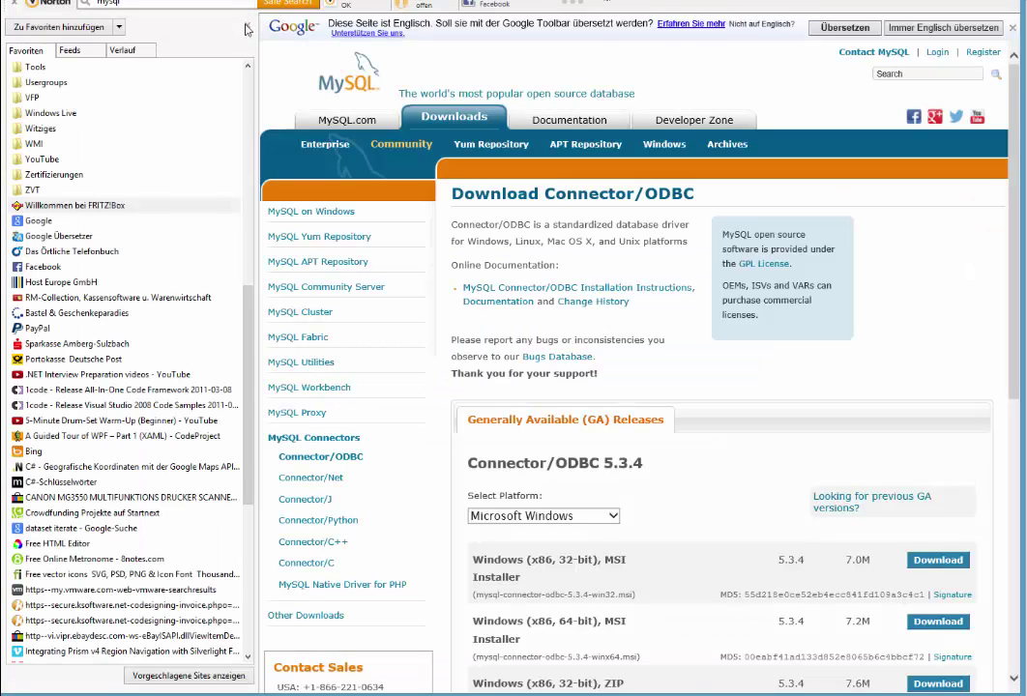
# Switch to the browser, hide the favourites sidebar on the MySQL download page, and highlight the Connector/ODBC version number 5.3.4
pyautogui.hotkey('ctrl', 'shift', 'i')
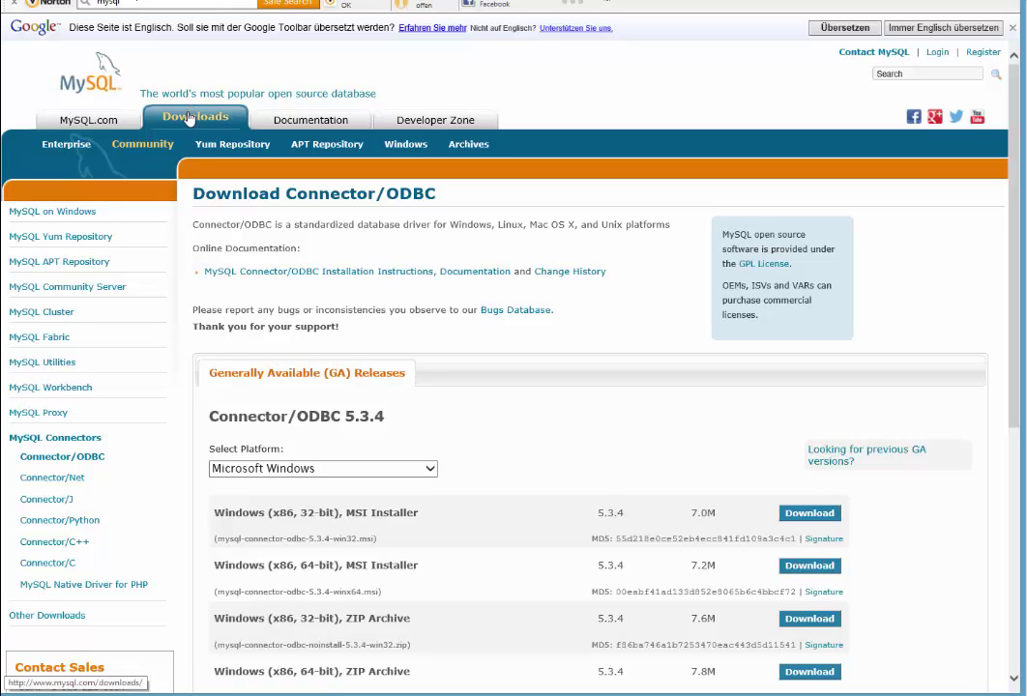
pyautogui.moveTo(152, 147)
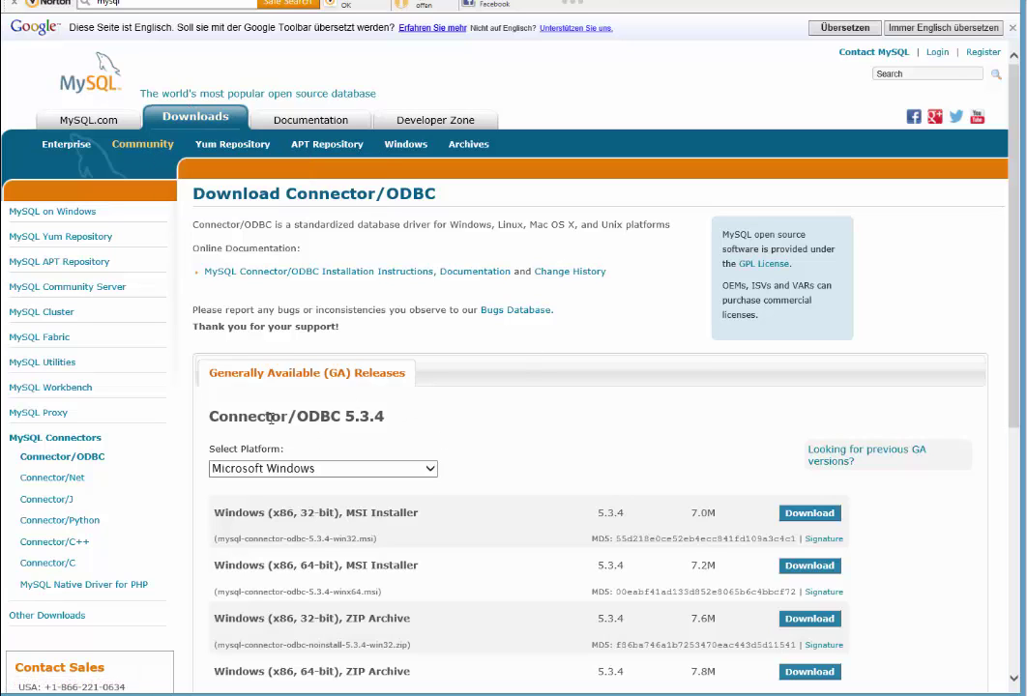
pyautogui.moveTo(215, 421); pyautogui.dragTo(481, 422)
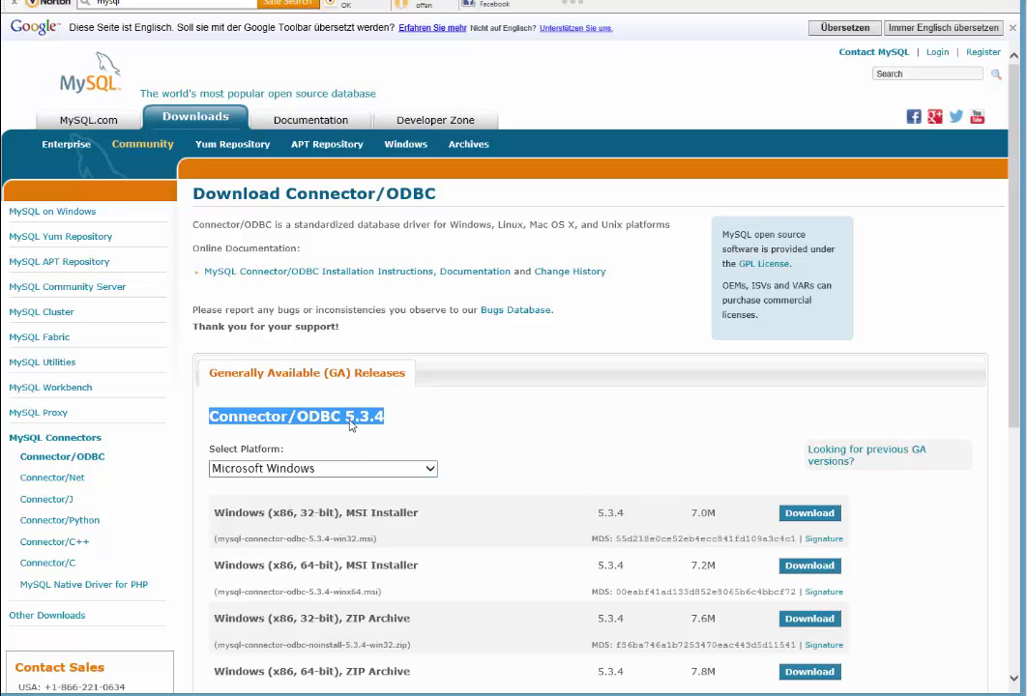
pyautogui.moveTo(371, 418); pyautogui.dragTo(387, 418)
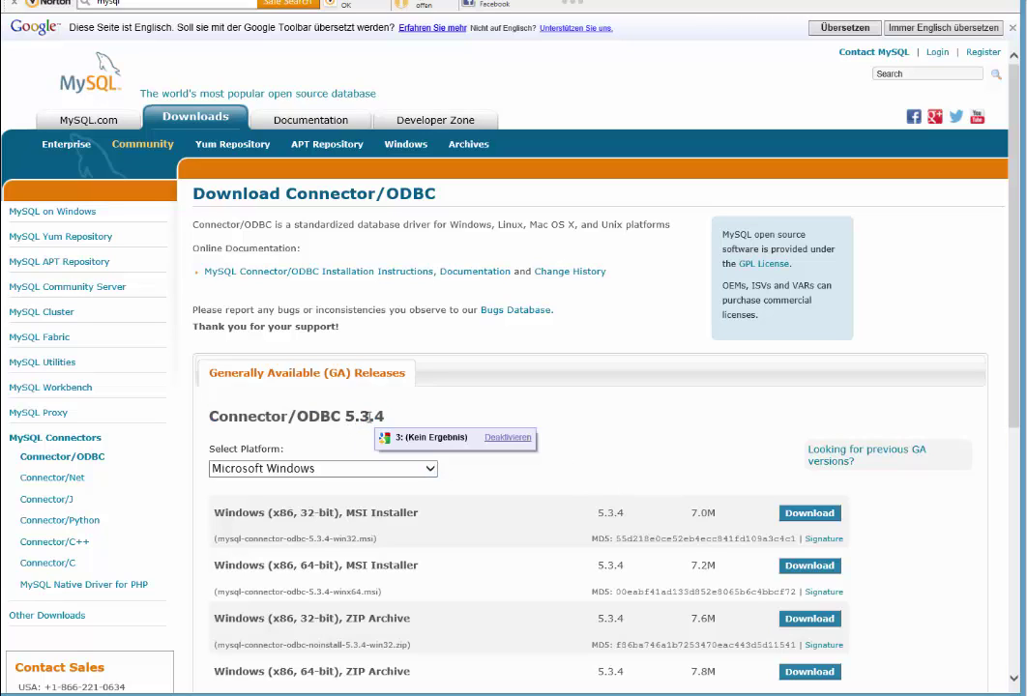
pyautogui.click(345, 421)
pyautogui.moveTo(345, 420); pyautogui.dragTo(370, 419)
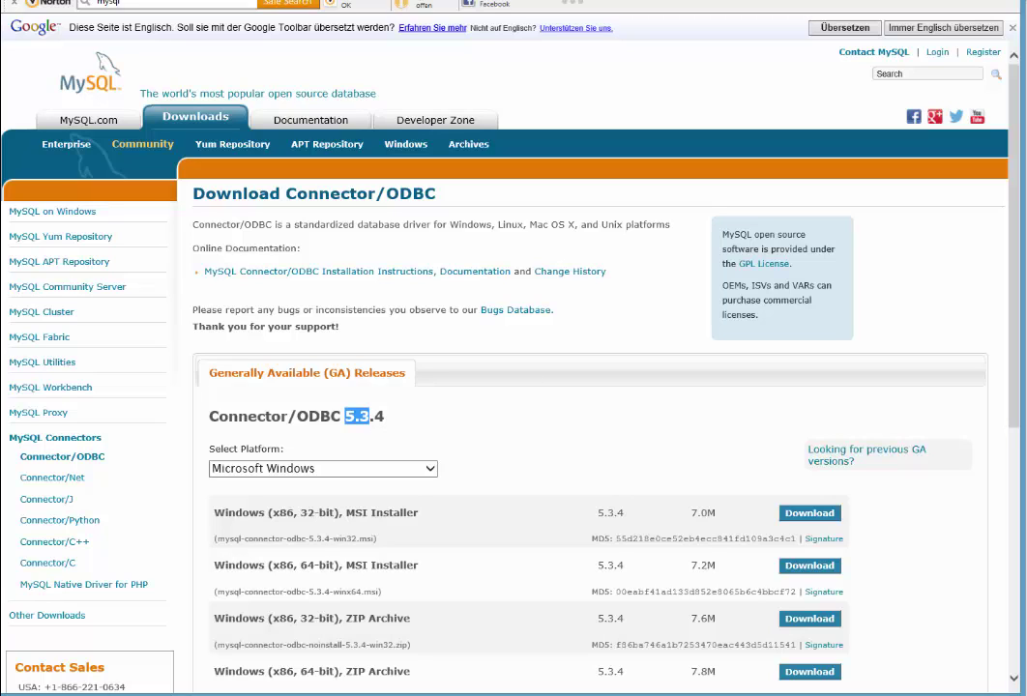
pyautogui.click(1006, 355)
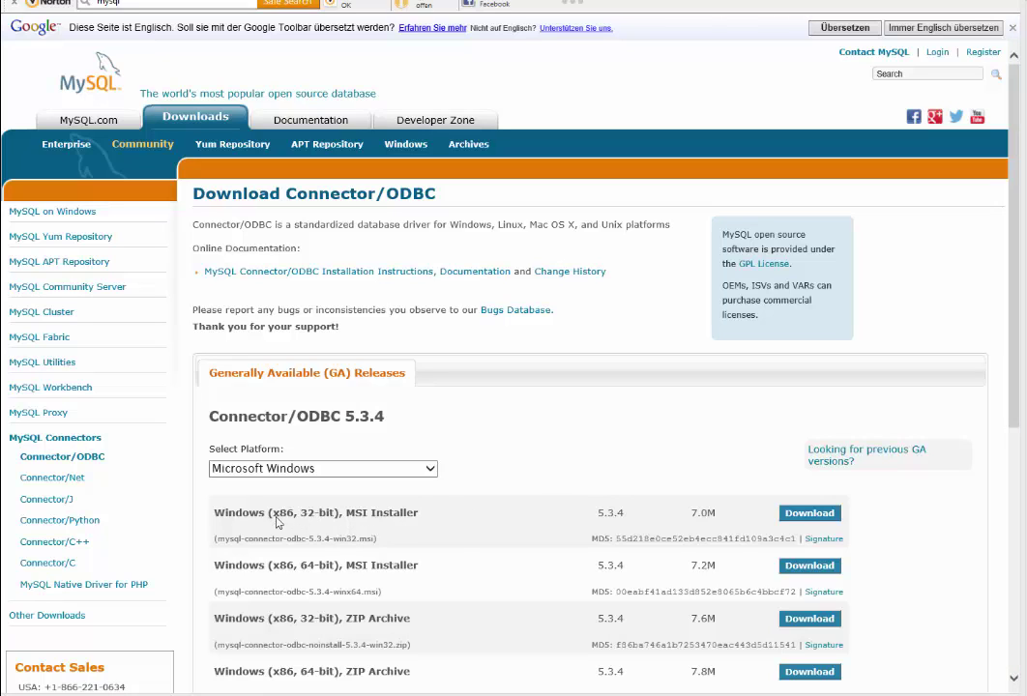
# Examine the Windows (x86, 32-bit) MSI Installer entry and its download link
pyautogui.moveTo(257, 514)
pyautogui.moveTo(338, 514); pyautogui.dragTo(269, 513)
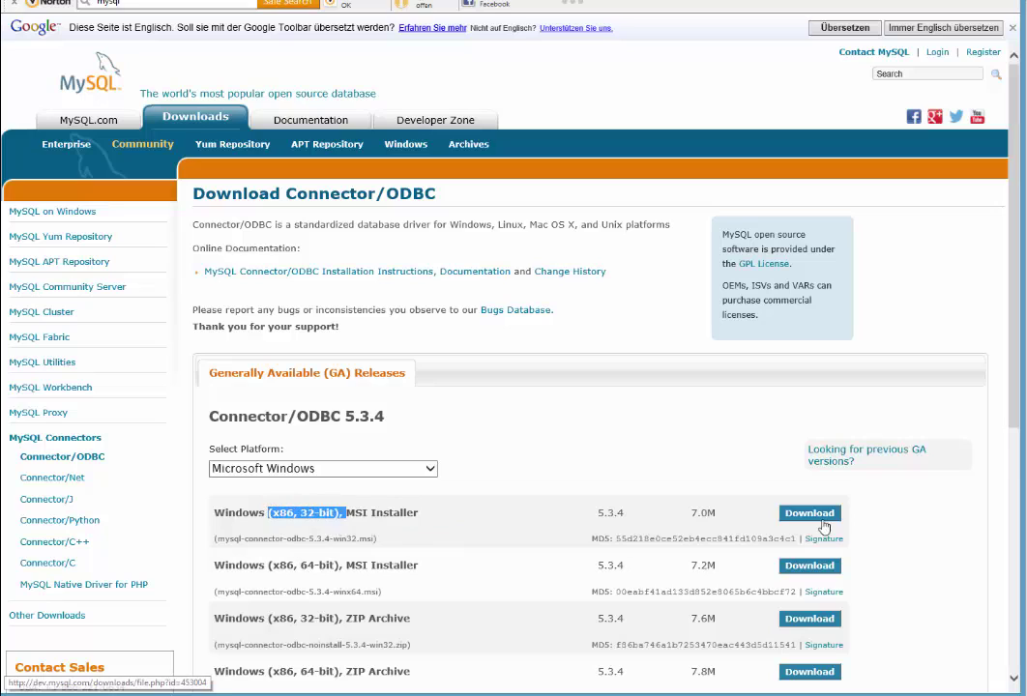
pyautogui.moveTo(827, 525)
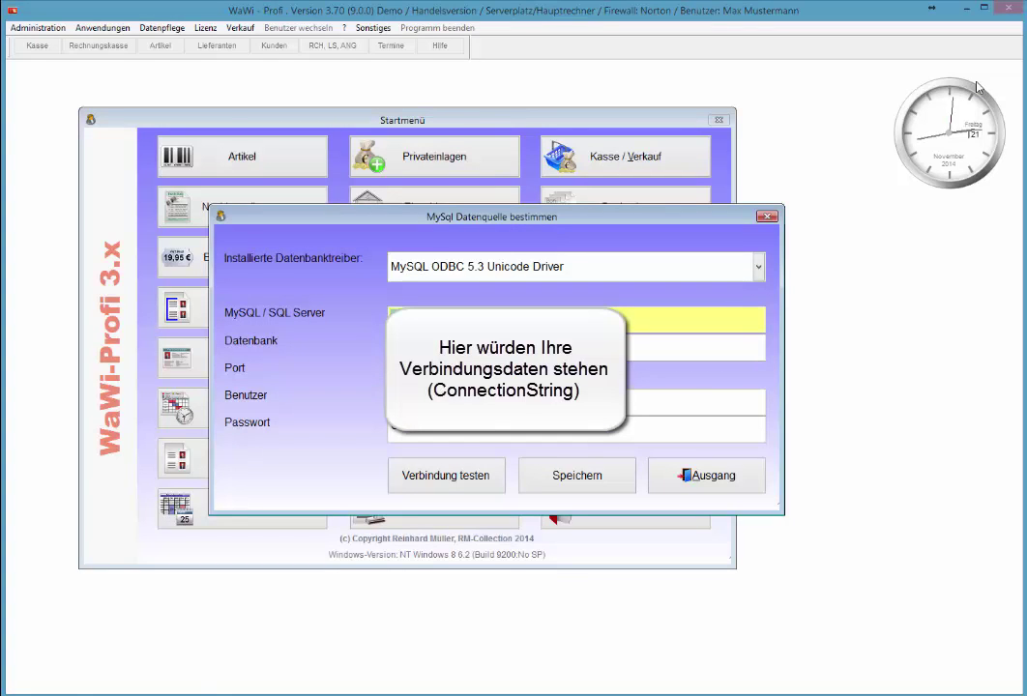
# Open the 32-bit ODBC data sources from Verwaltung in the Windows Systemsteuerung
pyautogui.press('super+i')
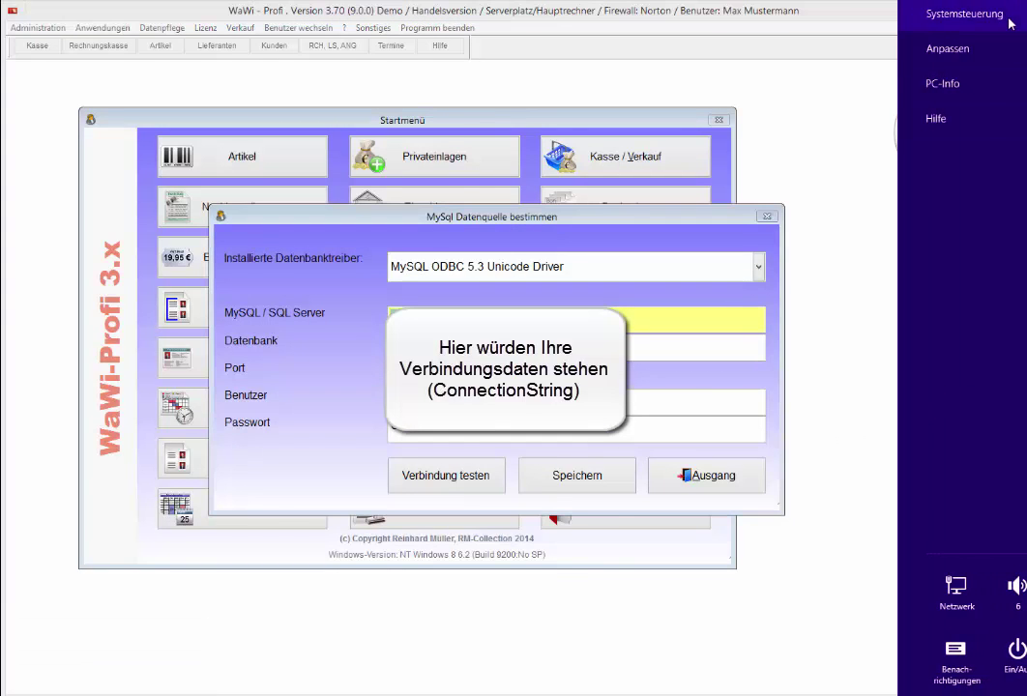
pyautogui.click(956, 14)
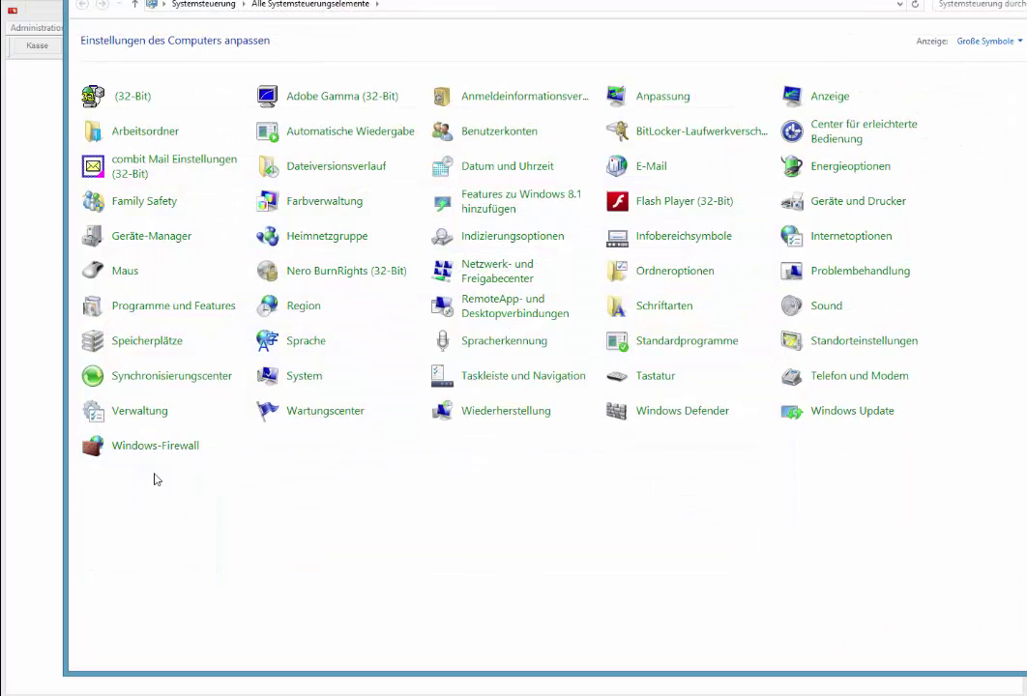
pyautogui.click(145, 416)
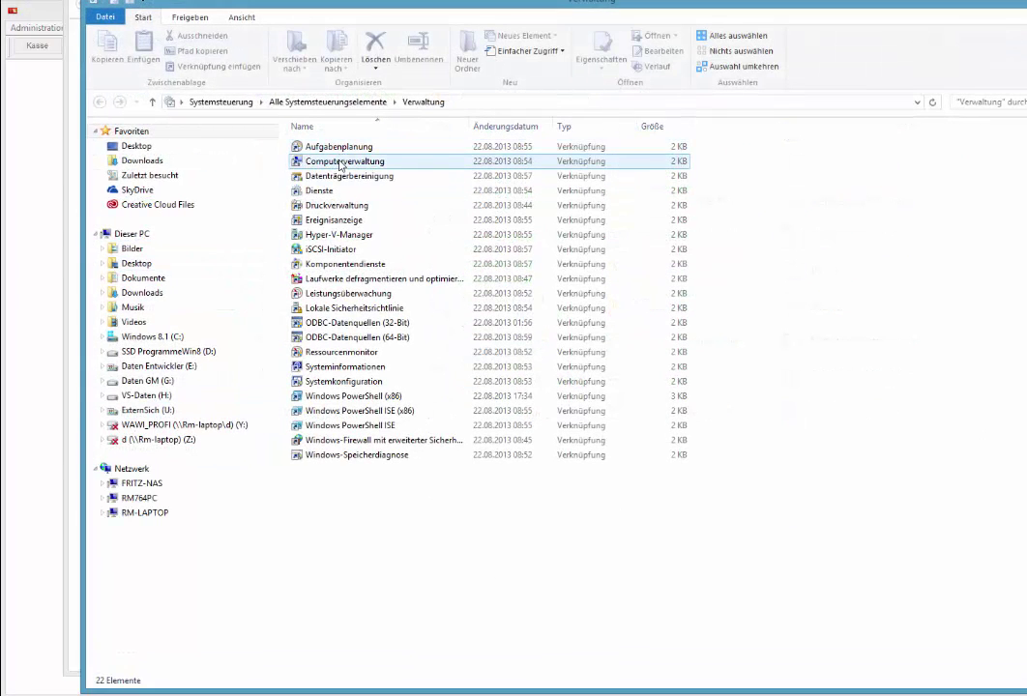
pyautogui.doubleClick(317, 324)
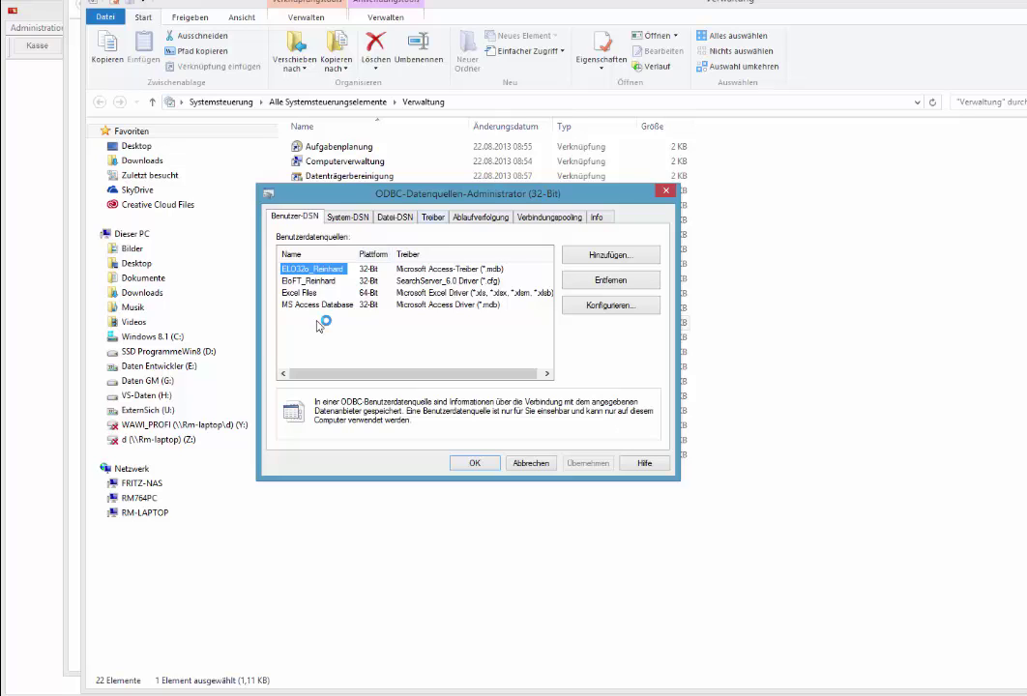
# Examine the data source lists and the installed ODBC drivers, looking for the MySQL ODBC 5.3 ANSI and Unicode drivers
pyautogui.hotkey('ctrl', 'Tab')
pyautogui.hotkey('ctrl', 'Tab')
pyautogui.hotkey('ctrl', 'Tab')
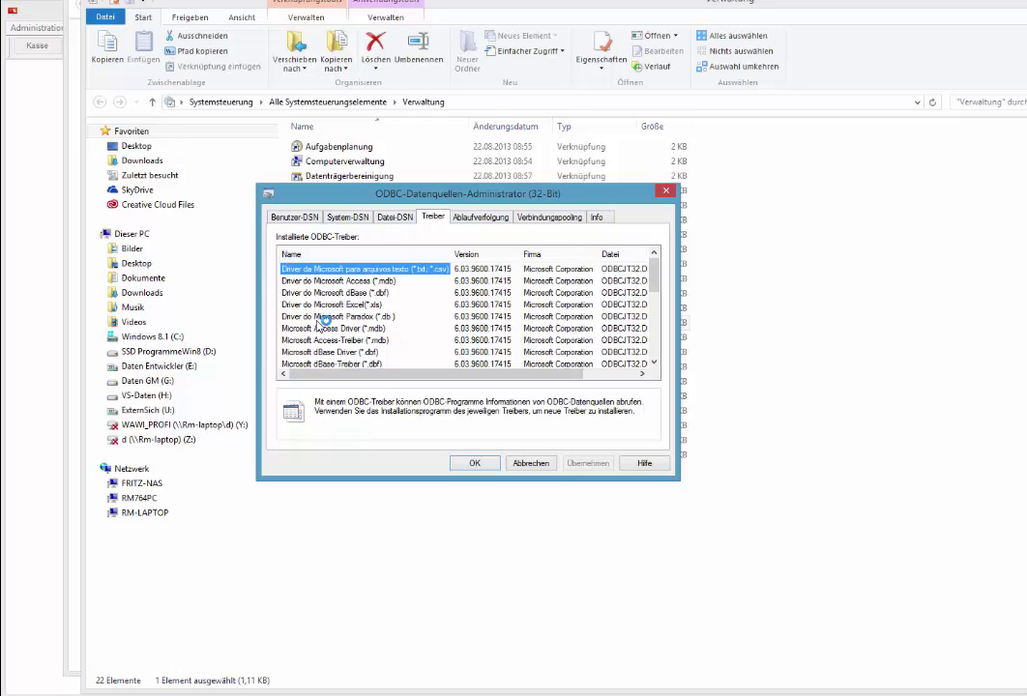
pyautogui.hotkey('ctrl', 'shift', 'Tab')
pyautogui.hotkey('ctrl', 'shift', 'Tab')
pyautogui.hotkey('ctrl', 'shift', 'Tab')
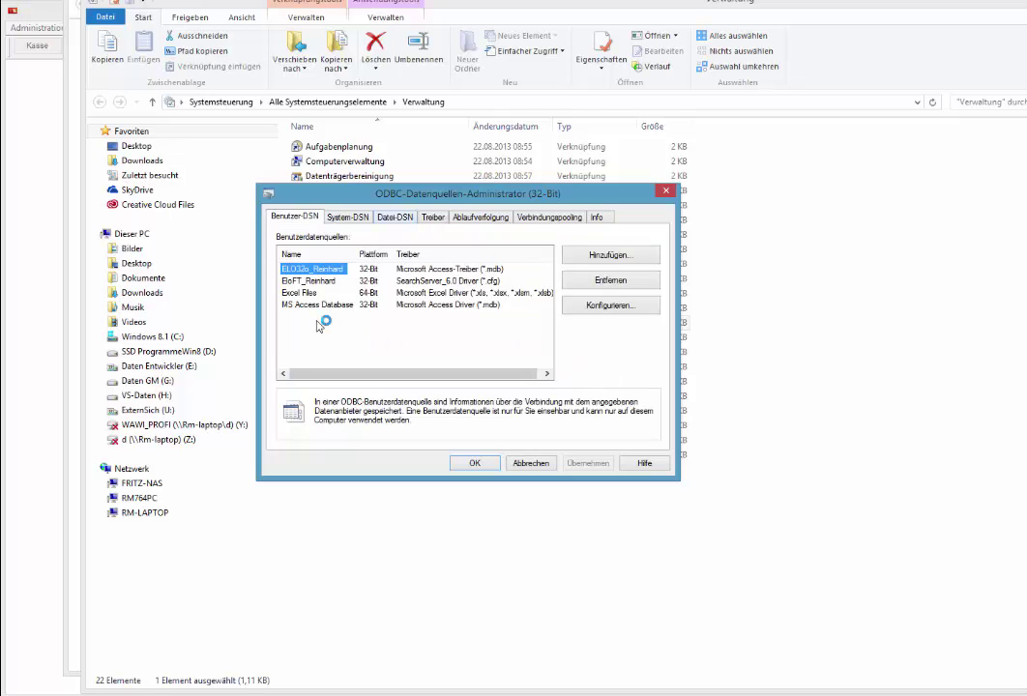
pyautogui.hotkey('ctrl', 'Tab')
pyautogui.hotkey('ctrl', 'Tab')
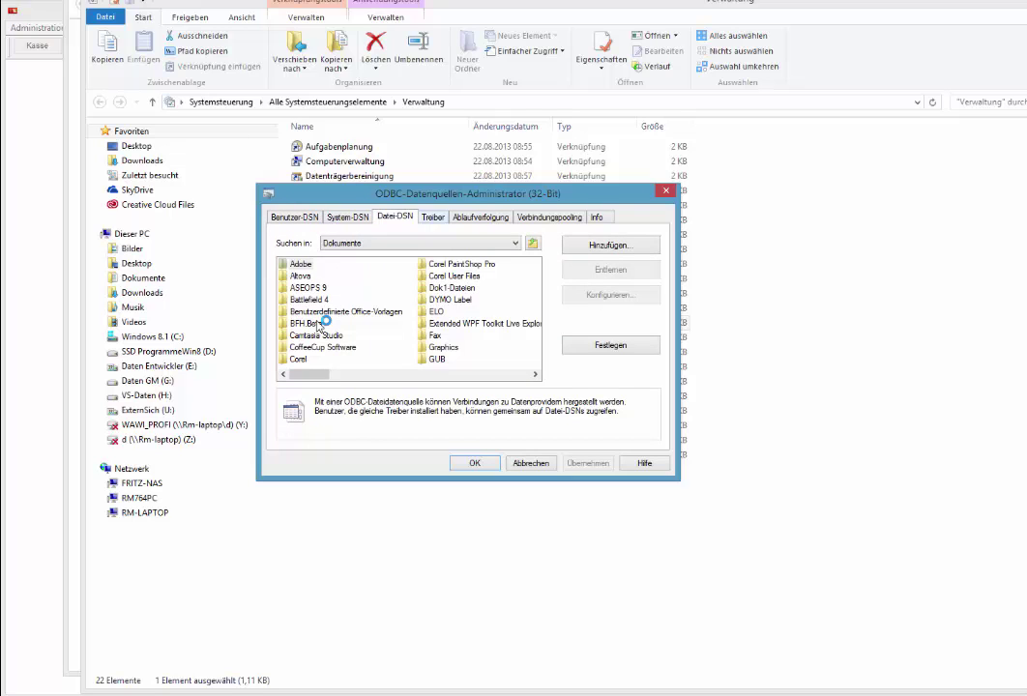
pyautogui.hotkey('ctrl', 'Tab')
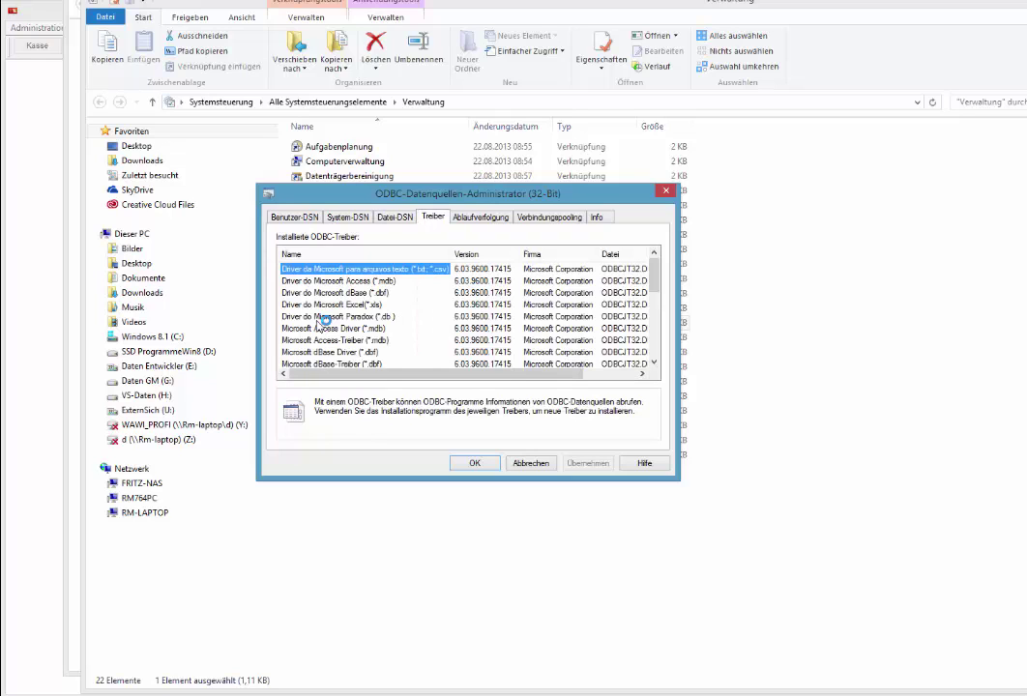
pyautogui.scroll(-6, 325, 320)
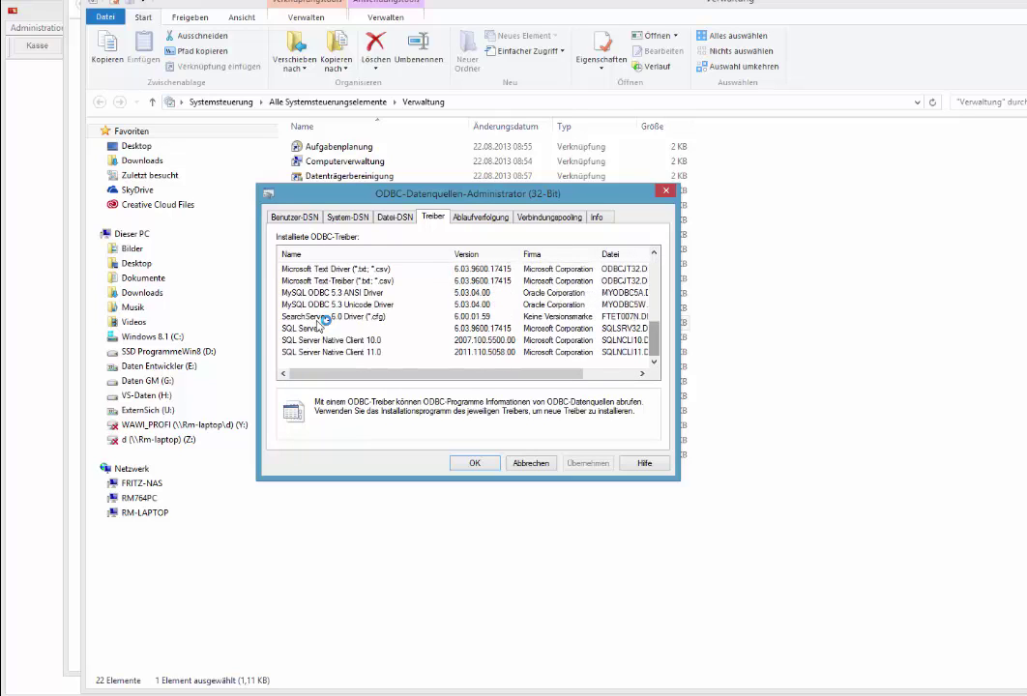
pyautogui.press('Down')
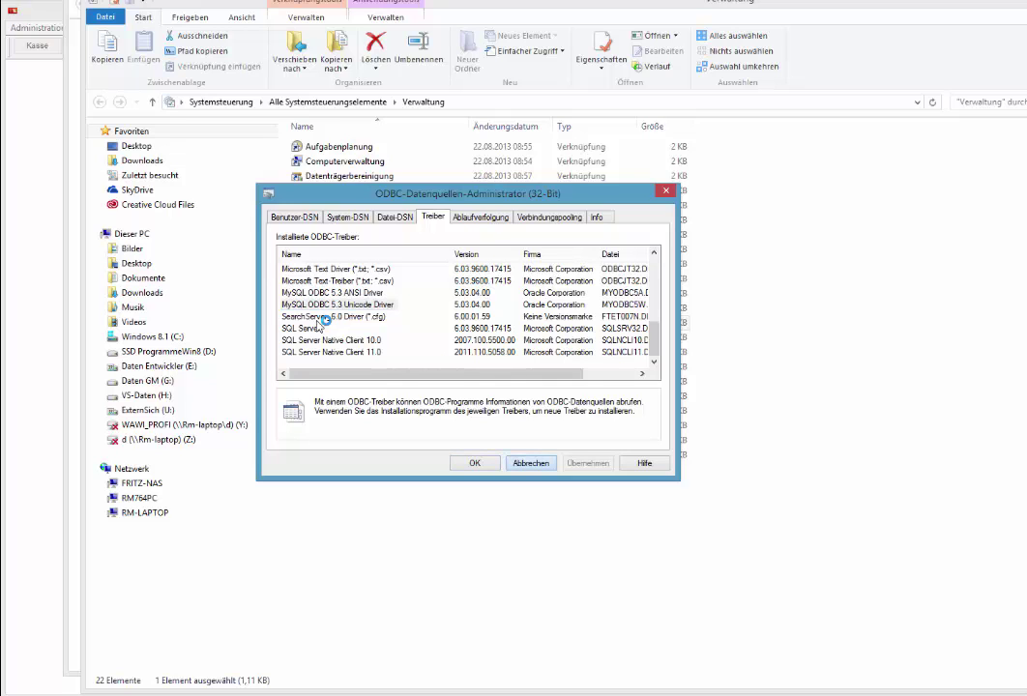
# Cancel the ODBC data source administrator and close the Verwaltung and Systemsteuerung windows to return to WaWi-Profi
pyautogui.click(531, 464)
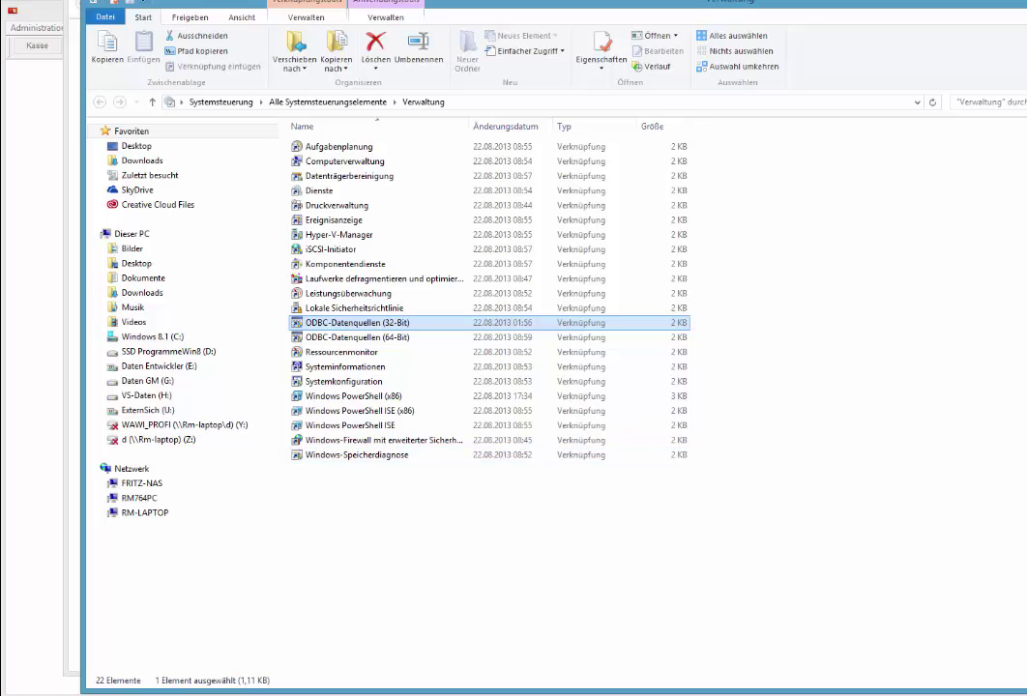
pyautogui.hotkey('alt', 'F4')
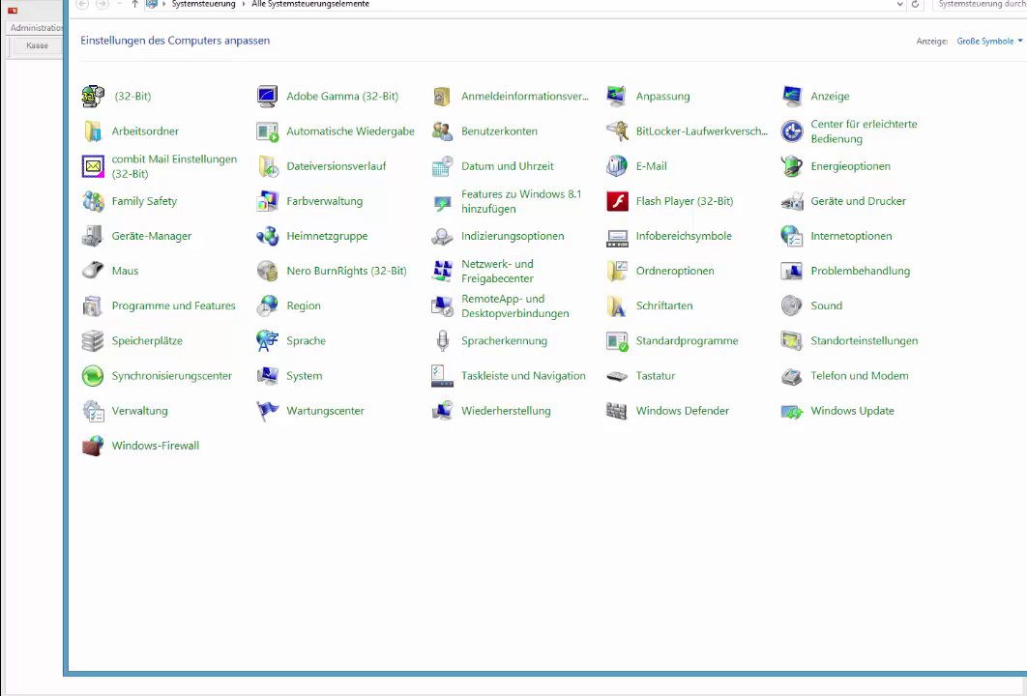
pyautogui.hotkey('alt', 'F4')
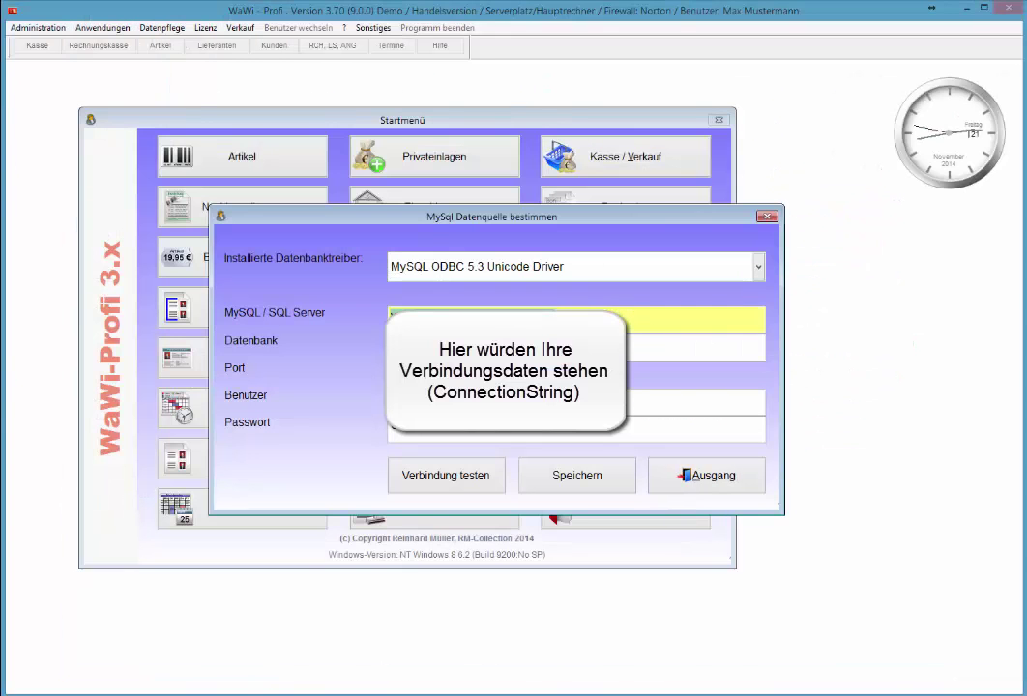
# Choose MySQL ODBC 5.3 Unicode Driver as the installed database driver for the MySQL data source
pyautogui.click(759, 266)
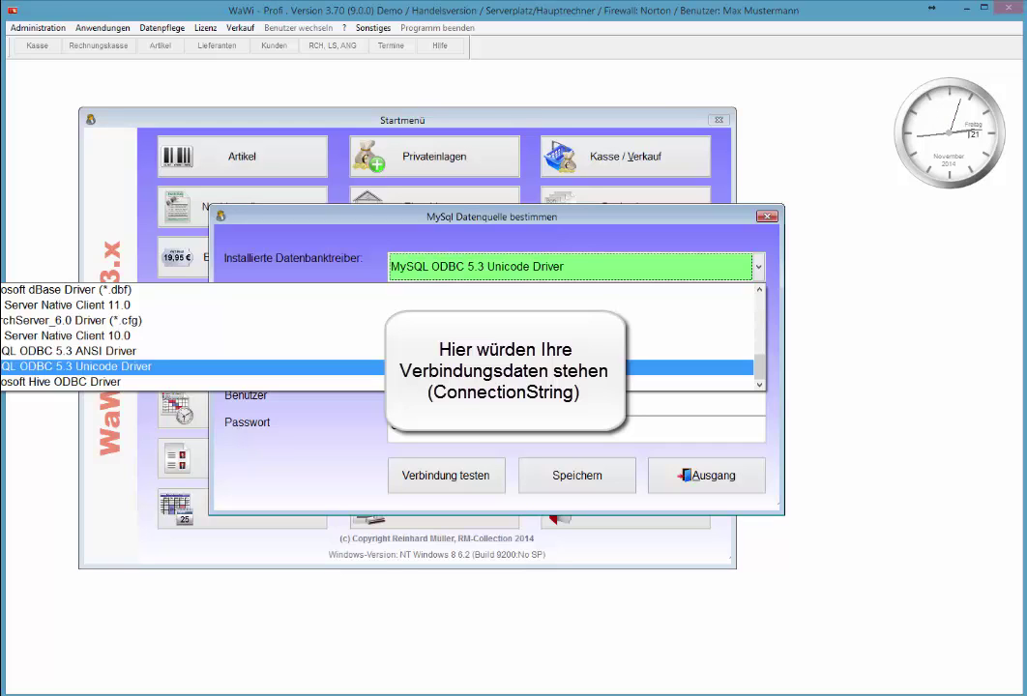
pyautogui.press('Return')
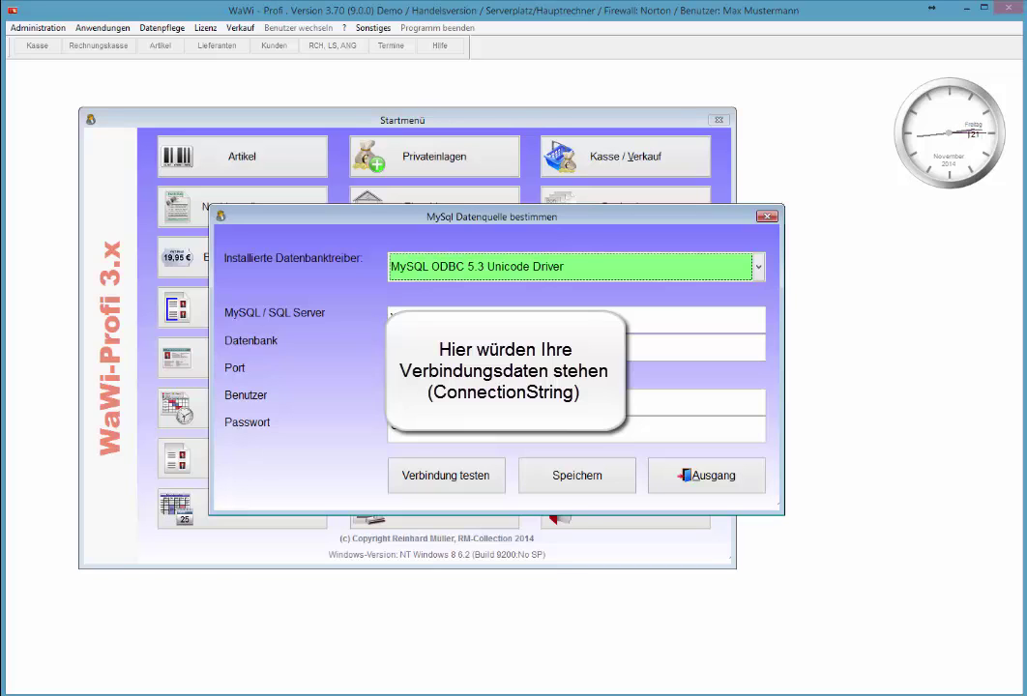
pyautogui.press('Tab')
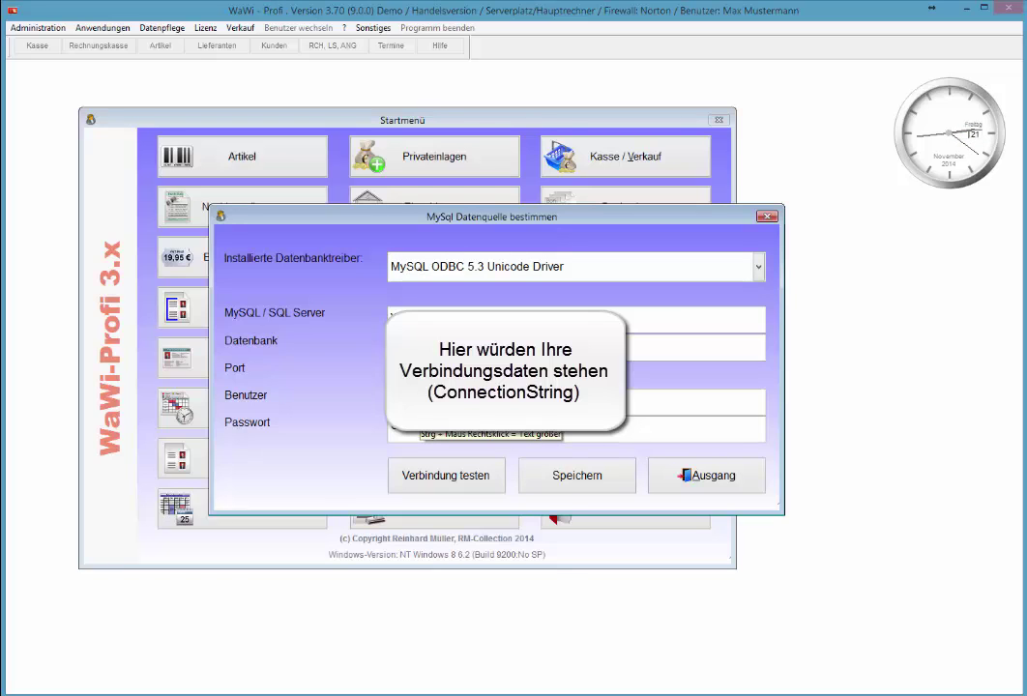
# Check the Benutzer and Passwort fields of the MySQL data source and test the connection
pyautogui.click(696, 402)
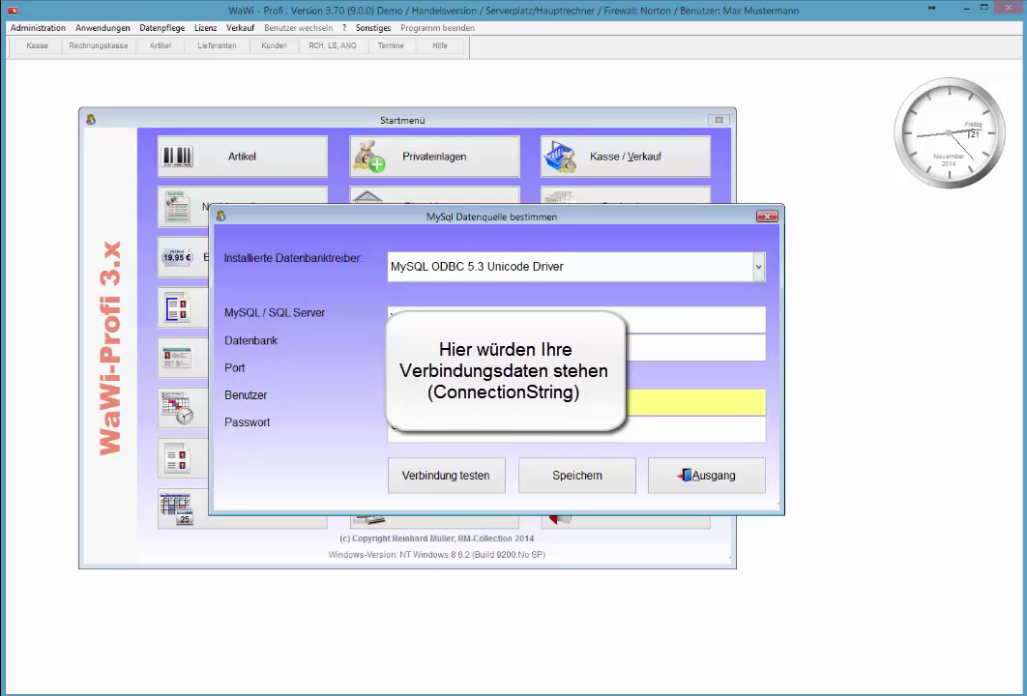
pyautogui.click(696, 430)
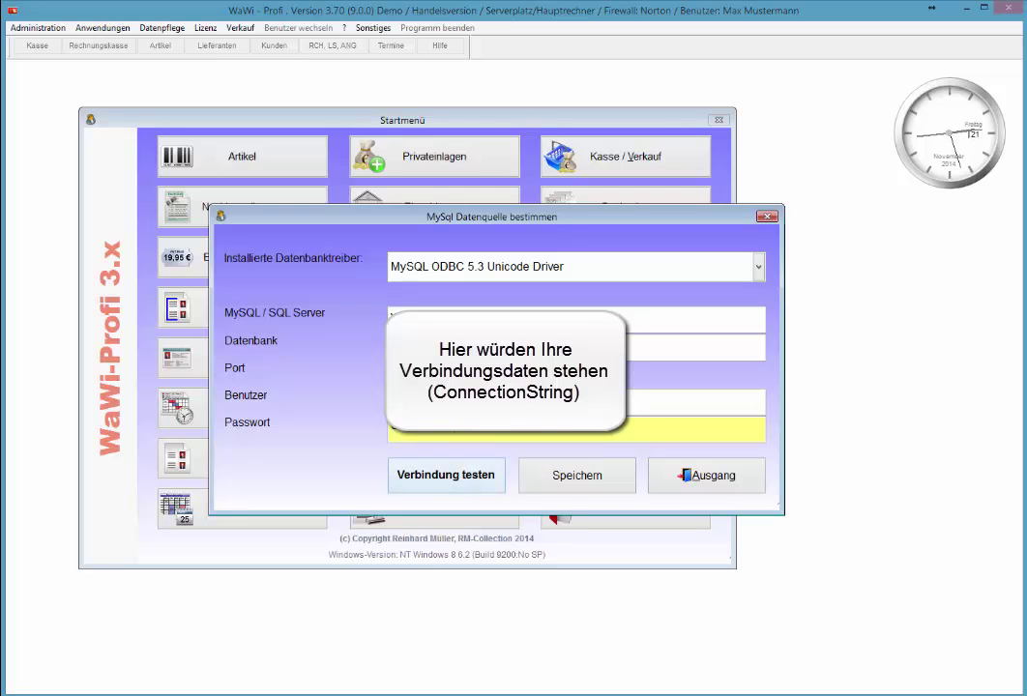
pyautogui.click(446, 475)
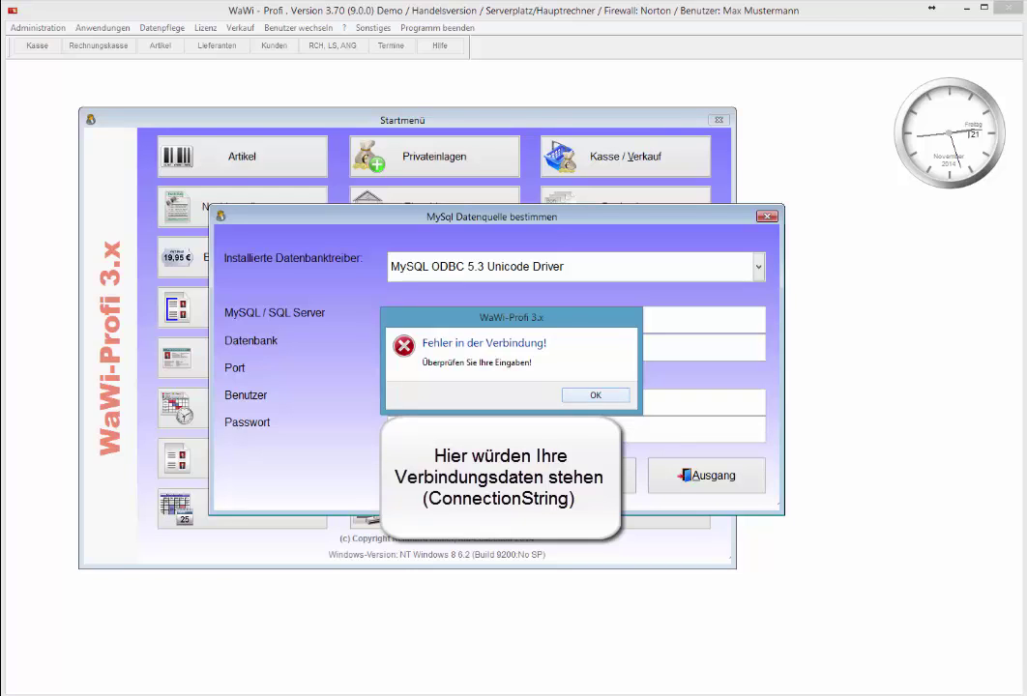
pyautogui.click(596, 395)
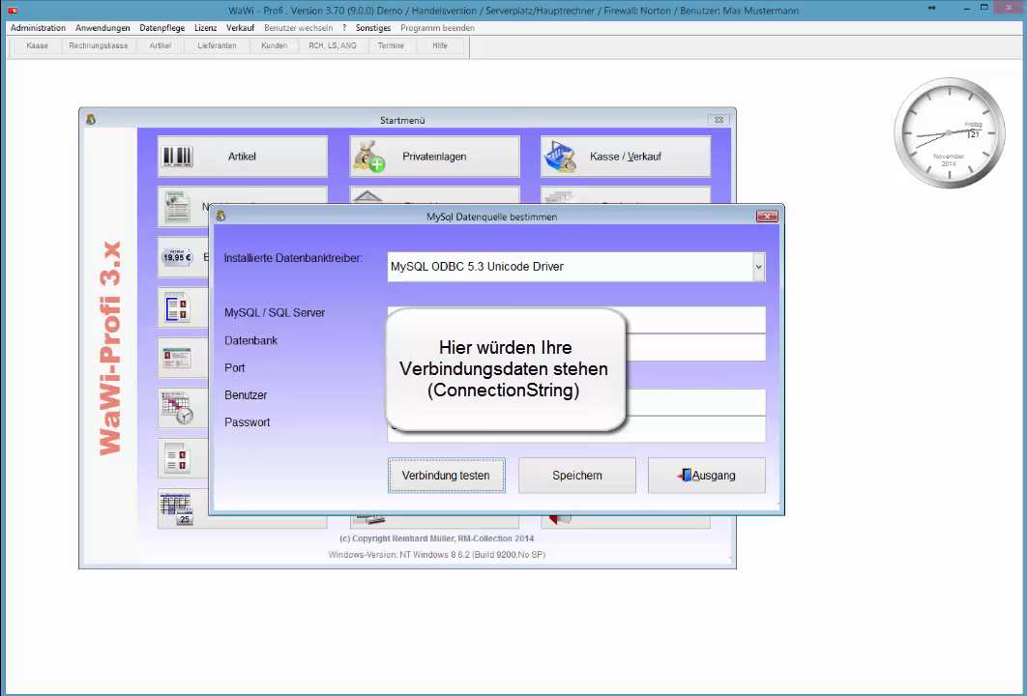
# Revisit the Datenbank entry, test the MySQL connection again and save the ConnectionString
pyautogui.click(576, 347)
pyautogui.click(445, 475)
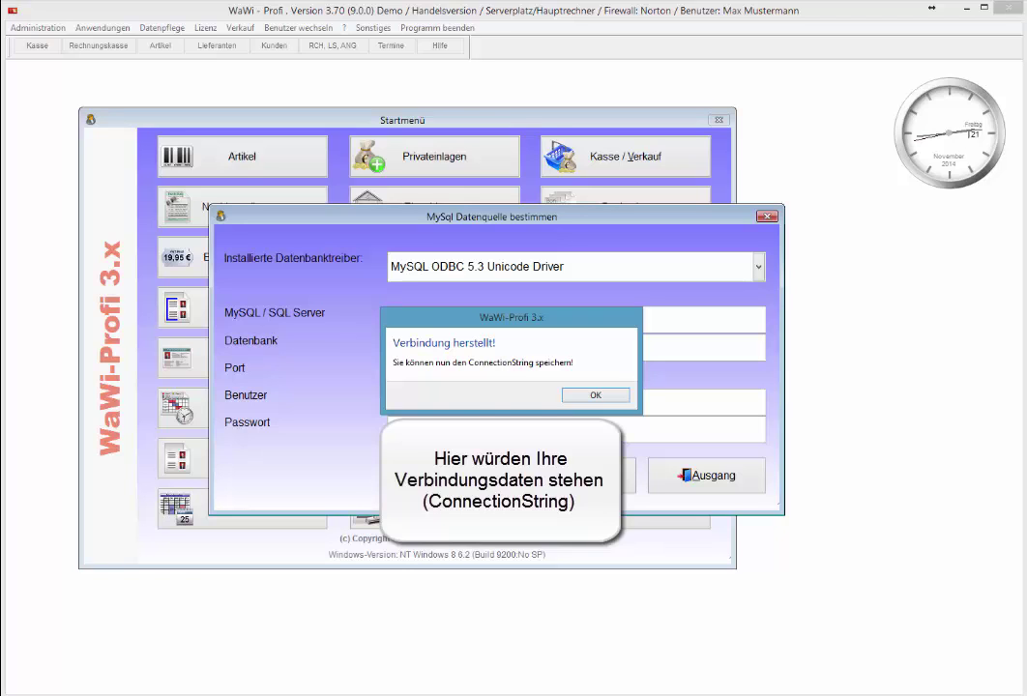
pyautogui.press('Return')
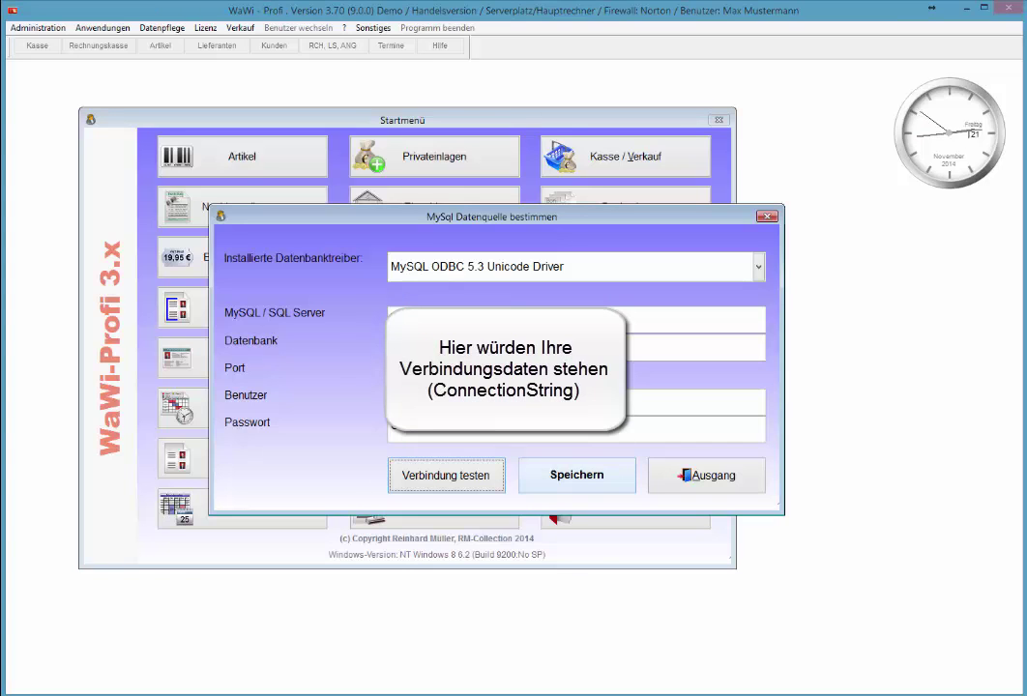
pyautogui.press('Return')
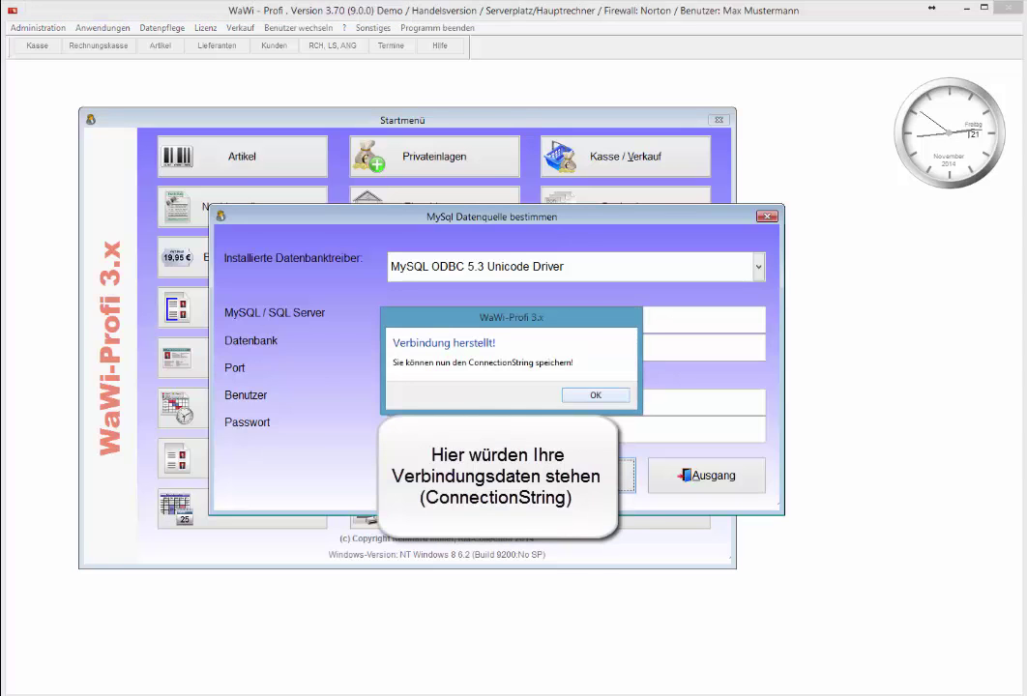
pyautogui.press('Return')
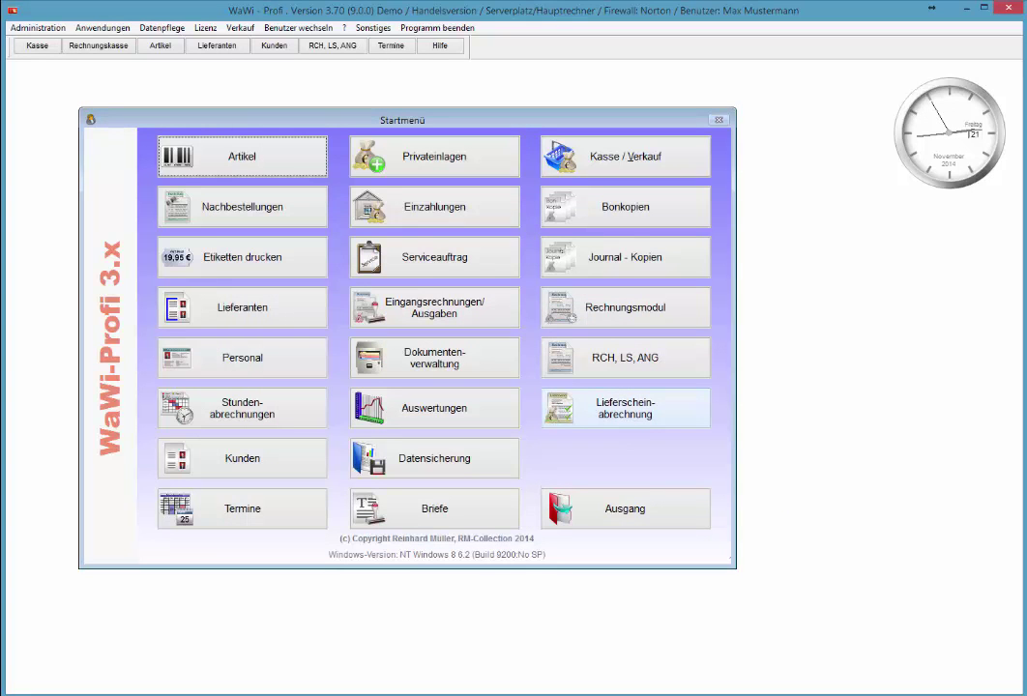
# Open the Gambio webshop sales overview to check the loaded orders, and close it again
pyautogui.click(240, 29)
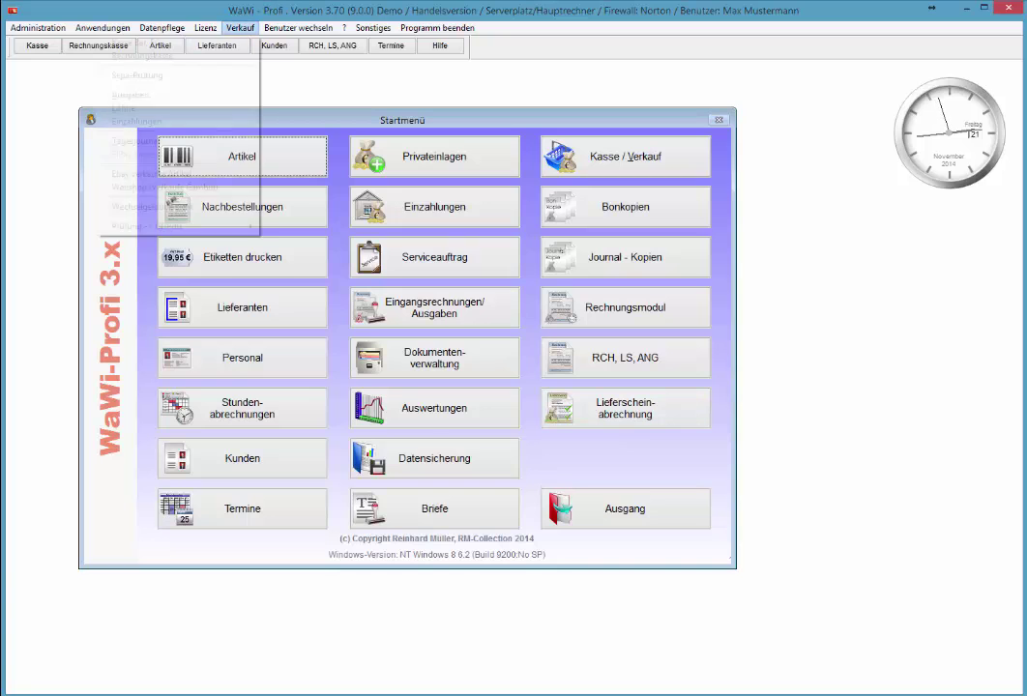
pyautogui.click(165, 187)
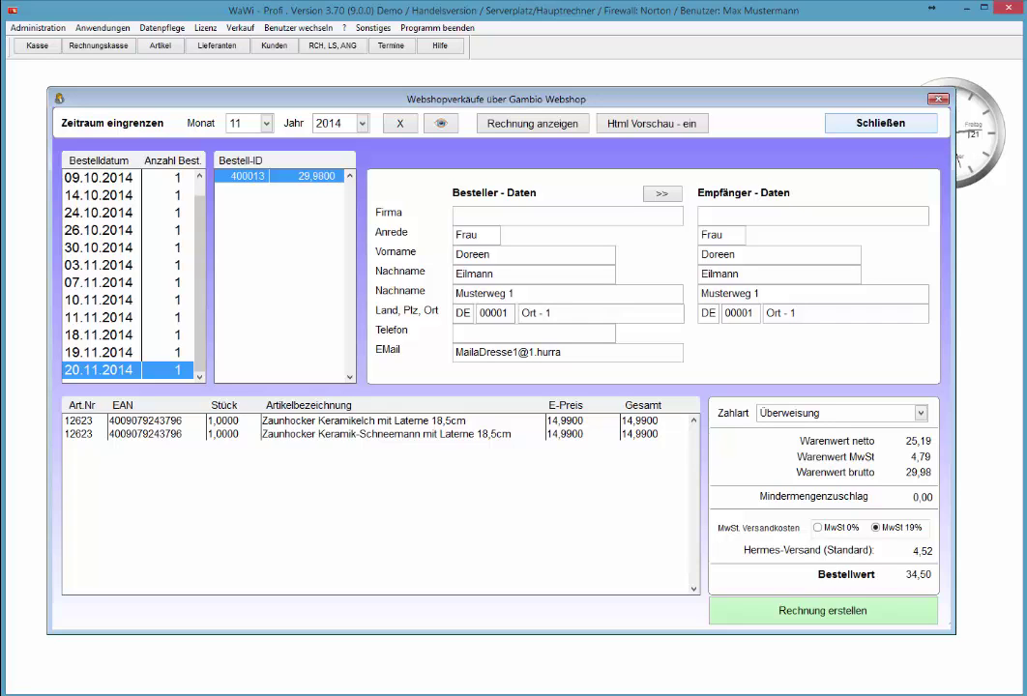
pyautogui.press('Escape')
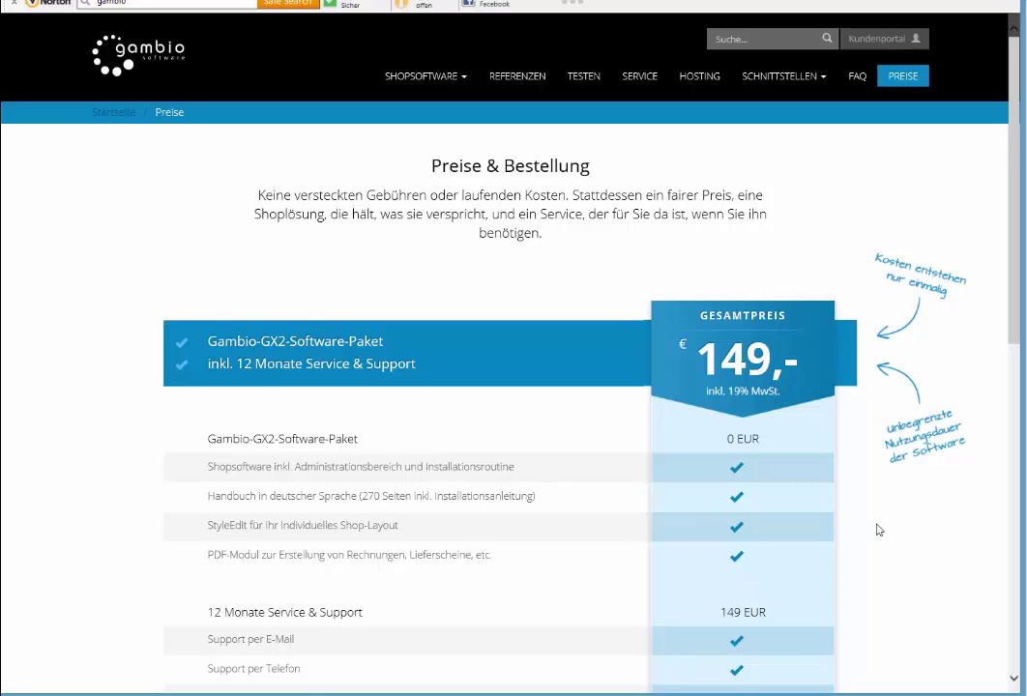
# On the Gambio price page, highlight the "12 Monate Service & Support" item and its price, then clear the highlight and return to the page start
pyautogui.scroll(-5, 877, 530)
pyautogui.scroll(2, 877, 530)
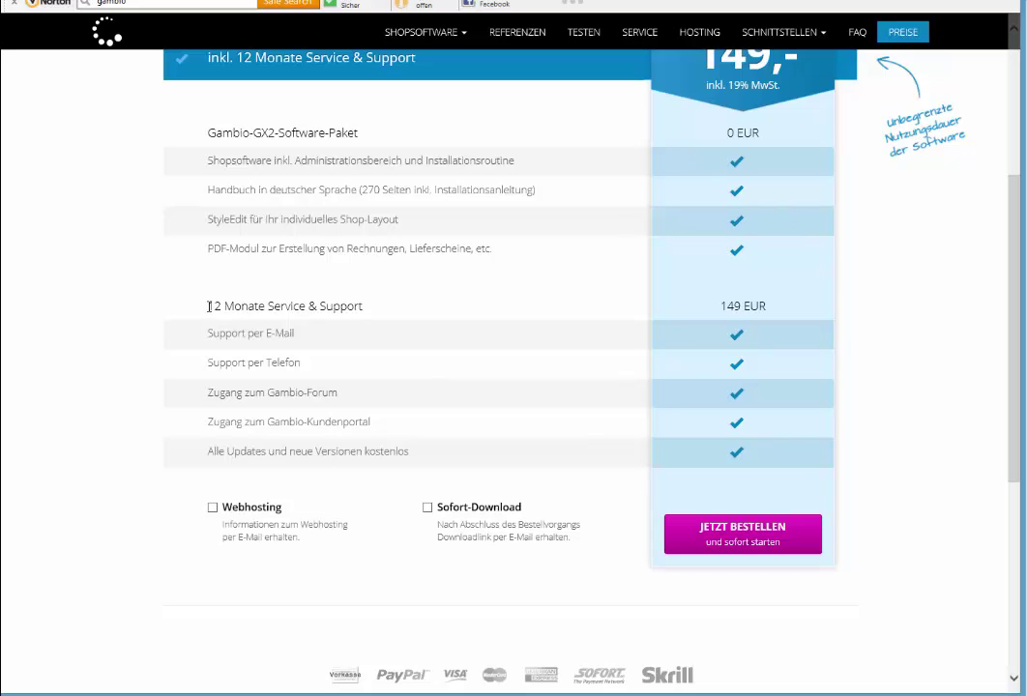
pyautogui.moveTo(209, 307); pyautogui.dragTo(362, 309)
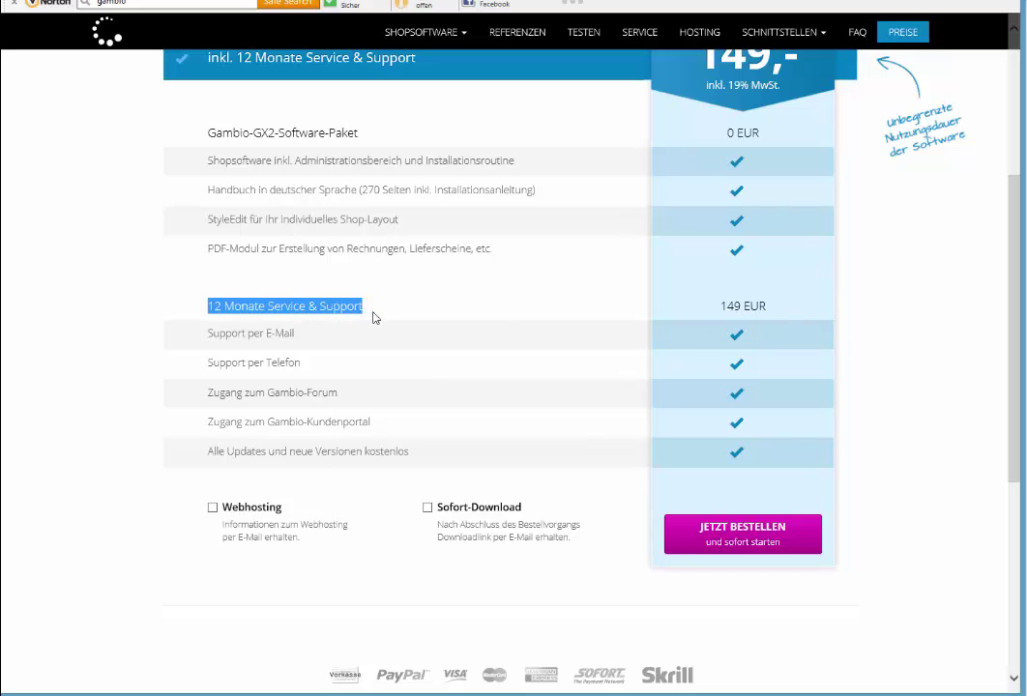
pyautogui.tripleClick(733, 305)
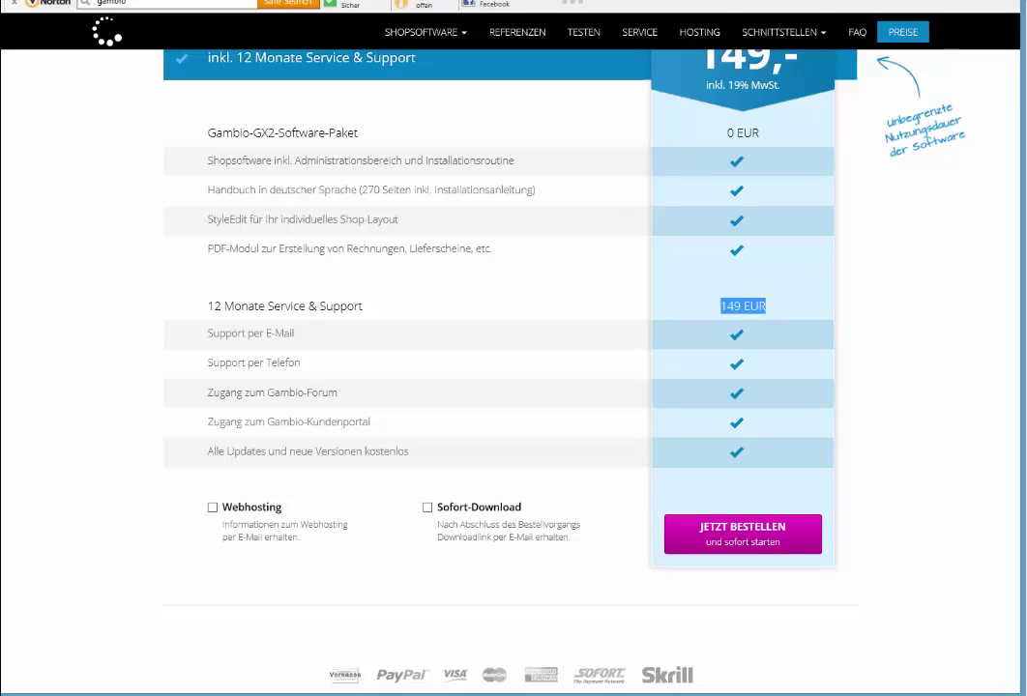
pyautogui.click(938, 577)
pyautogui.press('Home')
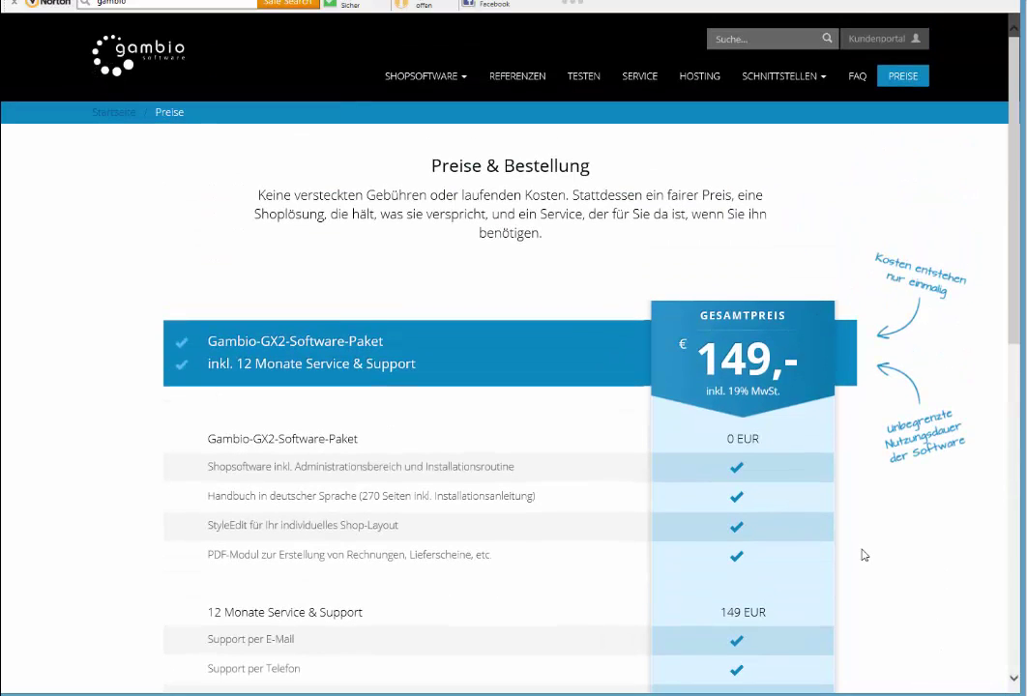